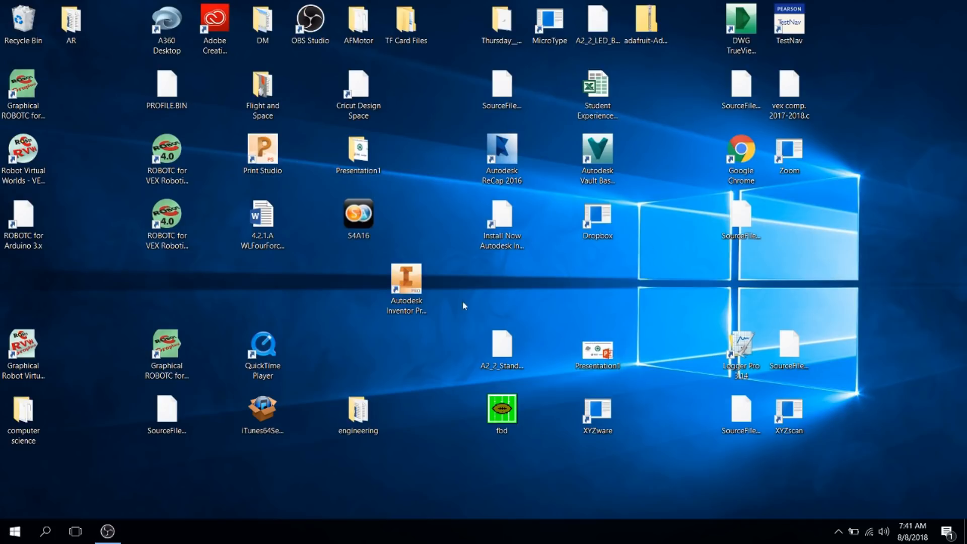
Step: Launch Autodesk Inventor Professional 2016 from its desktop shortcut
{"action": "double_click", "coordinate": [407, 286]}
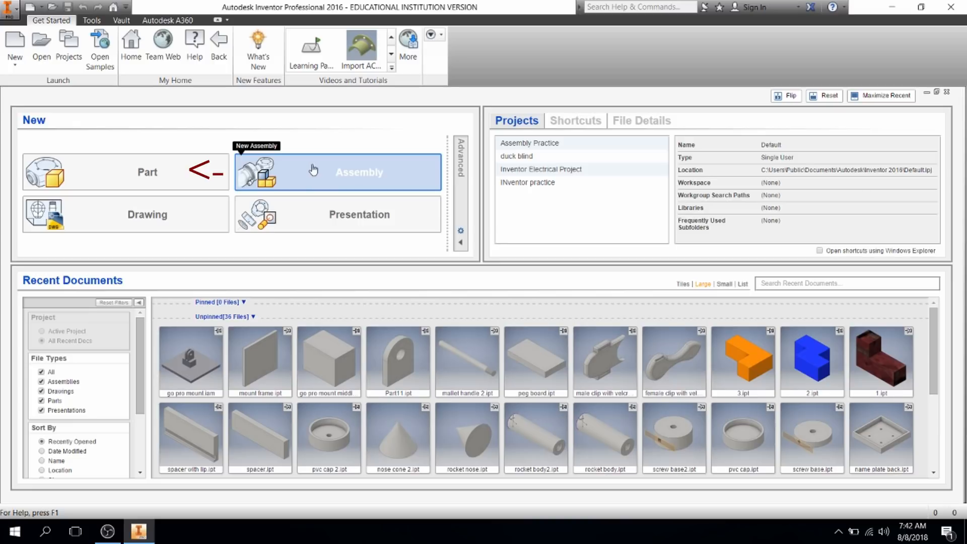
Step: Create a new blank part, Part3, from the Part tile on My Home
{"action": "left_click", "coordinate": [124, 180]}
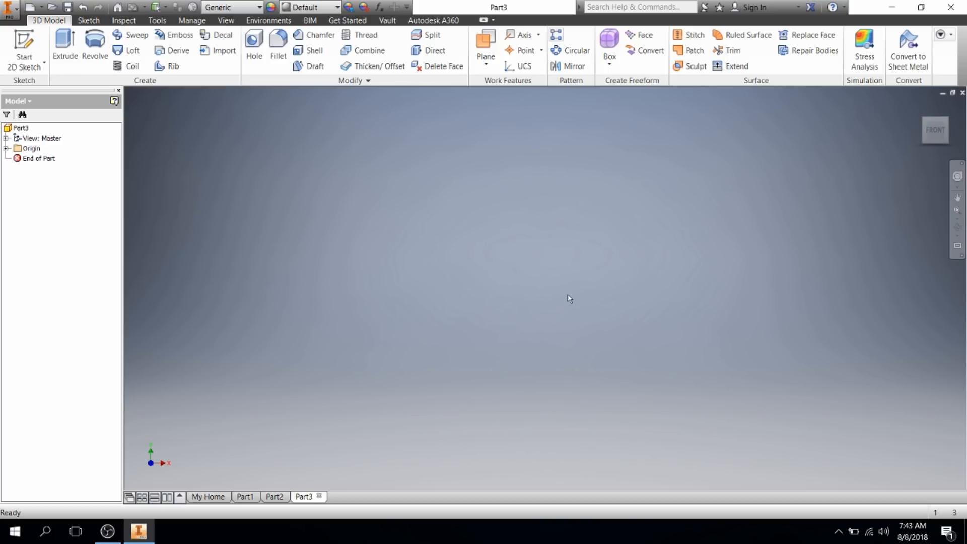
Step: Create Part4 from the English Standard (in).ipt template in the Create New File dialog
{"action": "left_click", "coordinate": [208, 497]}
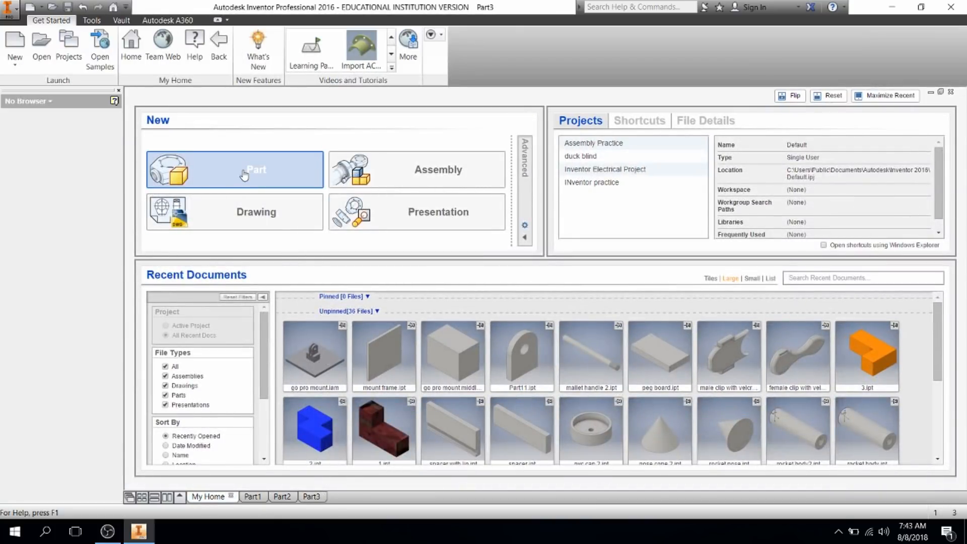
{"action": "left_click", "coordinate": [15, 60]}
{"action": "left_click", "coordinate": [23, 89]}
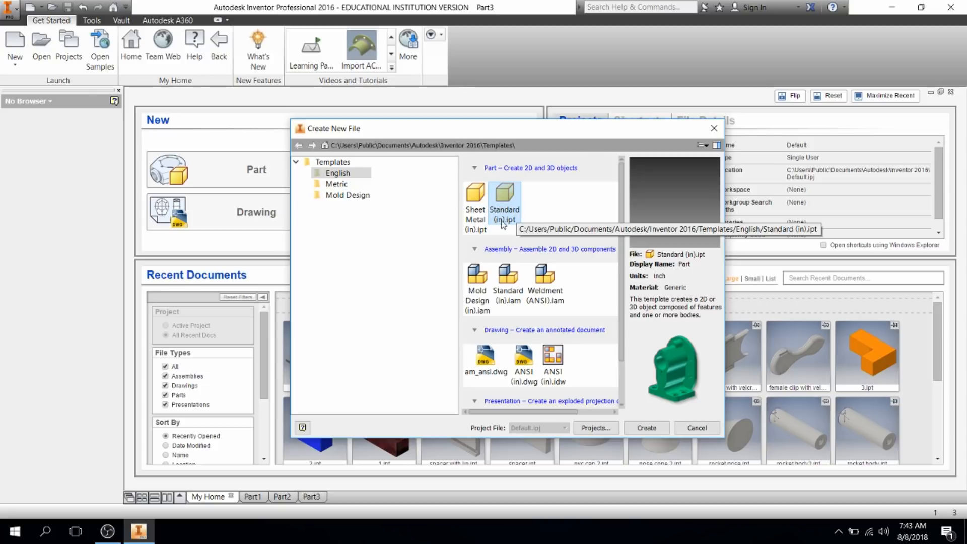
{"action": "left_click", "coordinate": [337, 187]}
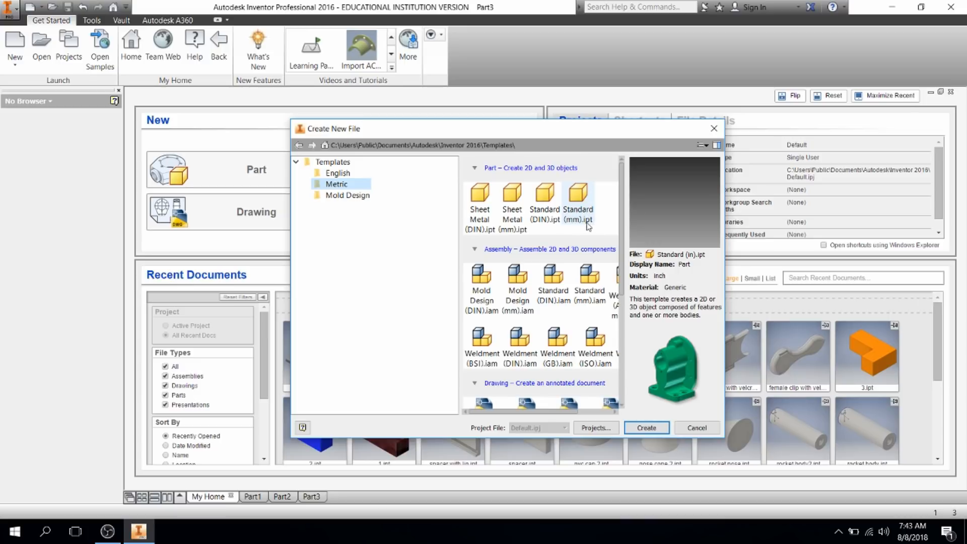
{"action": "left_click", "coordinate": [573, 215]}
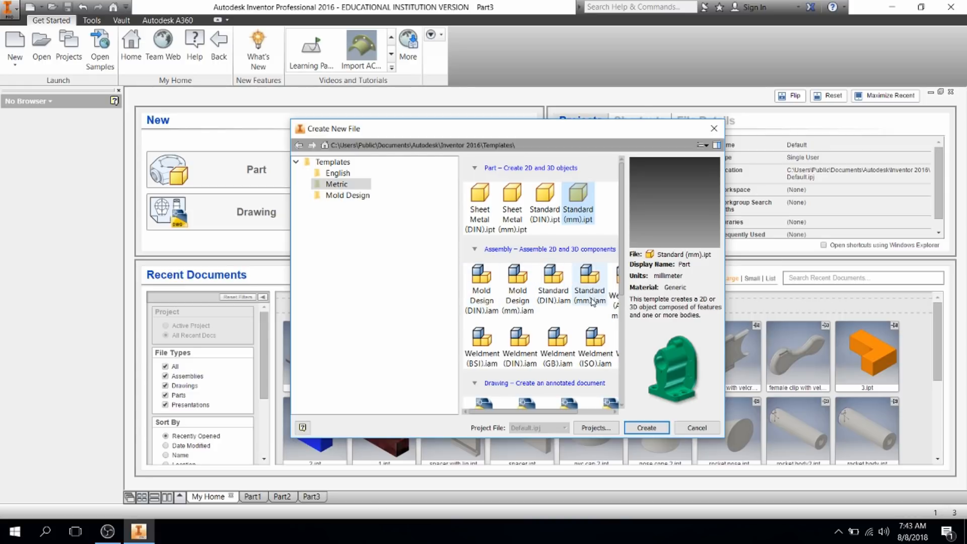
{"action": "left_click", "coordinate": [330, 174]}
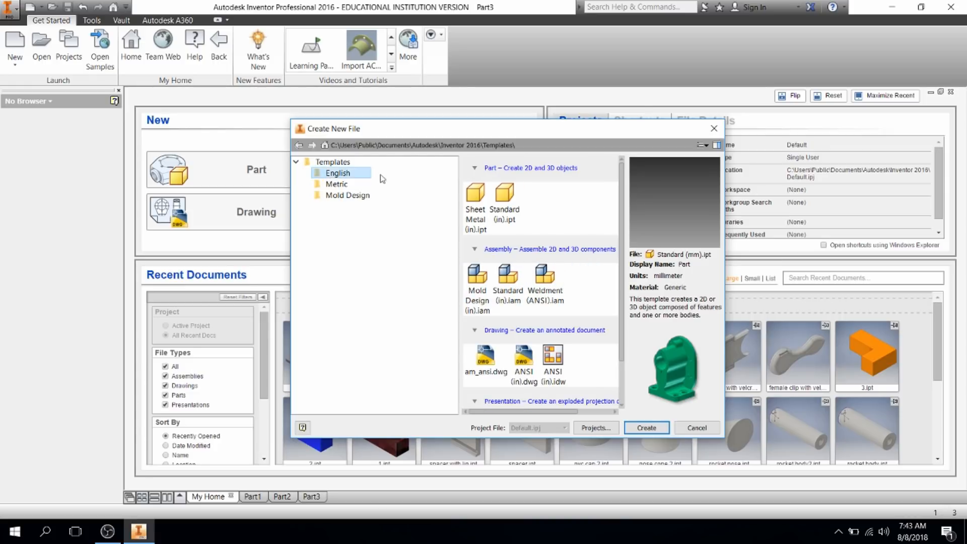
{"action": "left_click", "coordinate": [514, 215]}
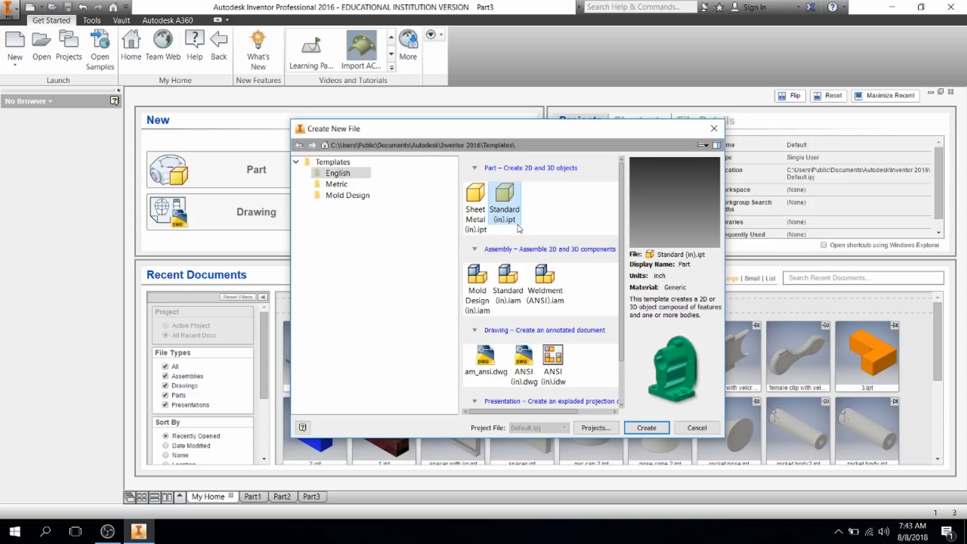
{"action": "double_click", "coordinate": [505, 211]}
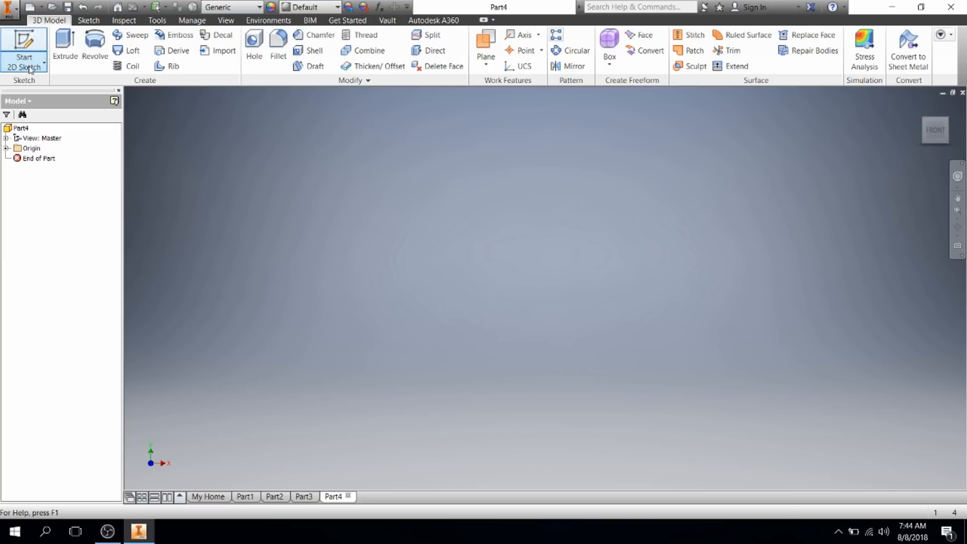
Step: Start a new 2D sketch in Part4 so the origin planes appear for selection
{"action": "left_click", "coordinate": [44, 63]}
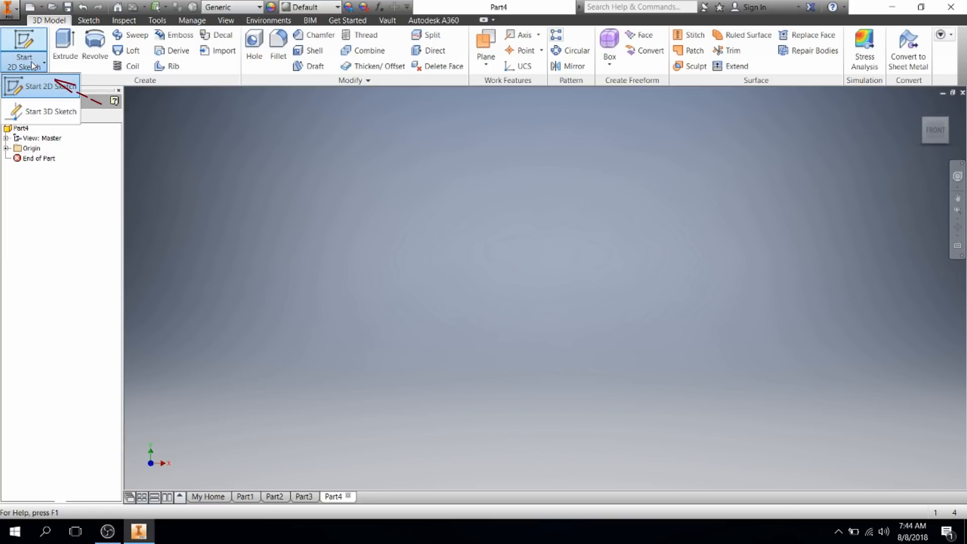
{"action": "left_click", "coordinate": [38, 89]}
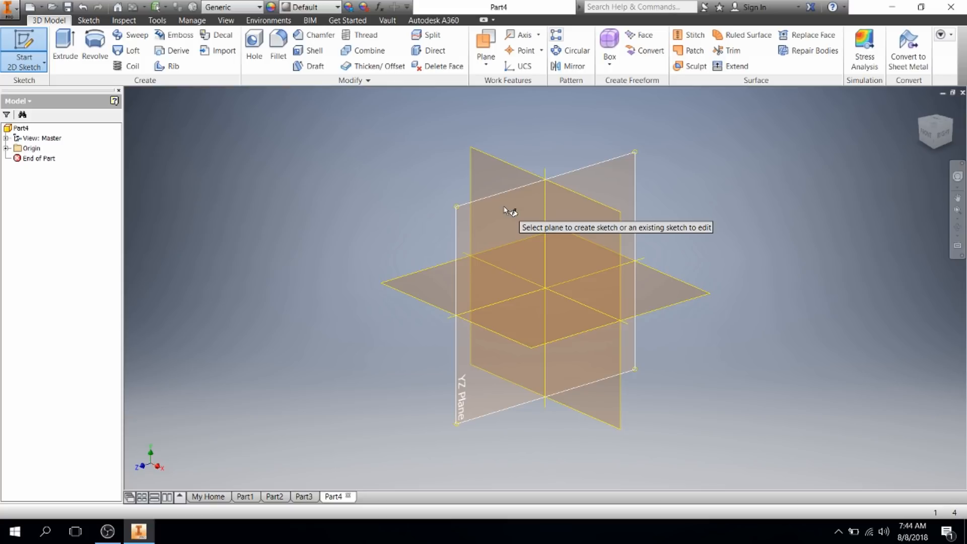
Step: Begin Sketch1 on the YZ Plane and review the Line, Circle, Arc and Rectangle variants
{"action": "left_click", "coordinate": [466, 228]}
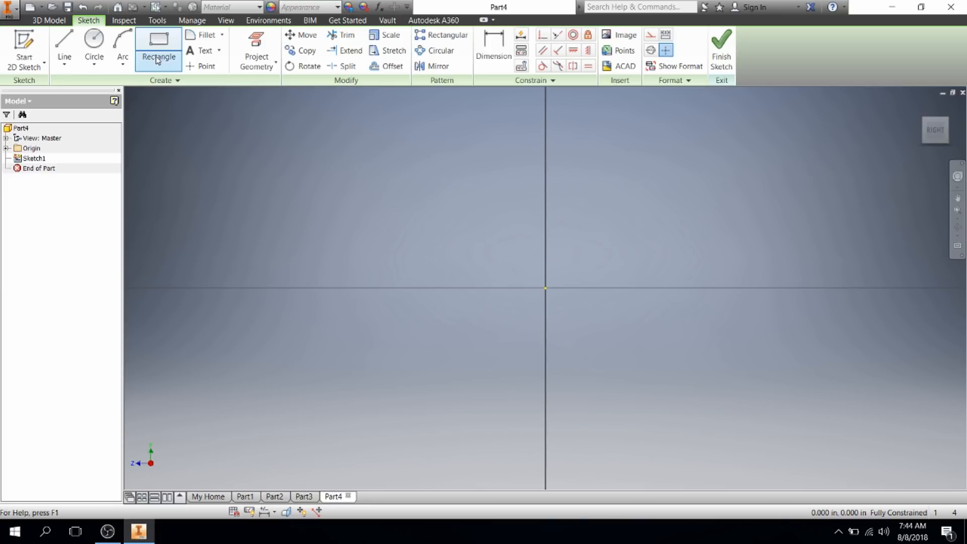
{"action": "left_click", "coordinate": [62, 68]}
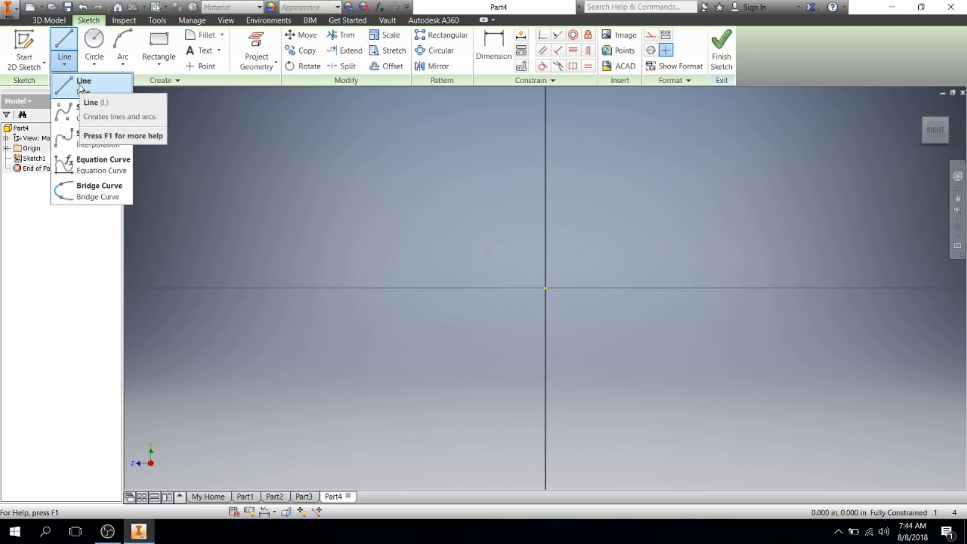
{"action": "left_click", "coordinate": [93, 68]}
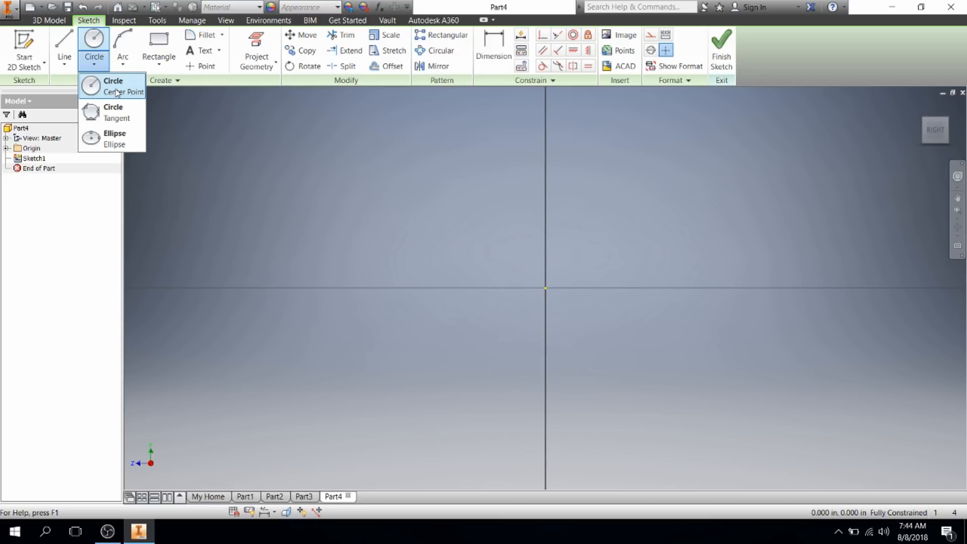
{"action": "left_click", "coordinate": [123, 64]}
{"action": "left_click", "coordinate": [126, 66]}
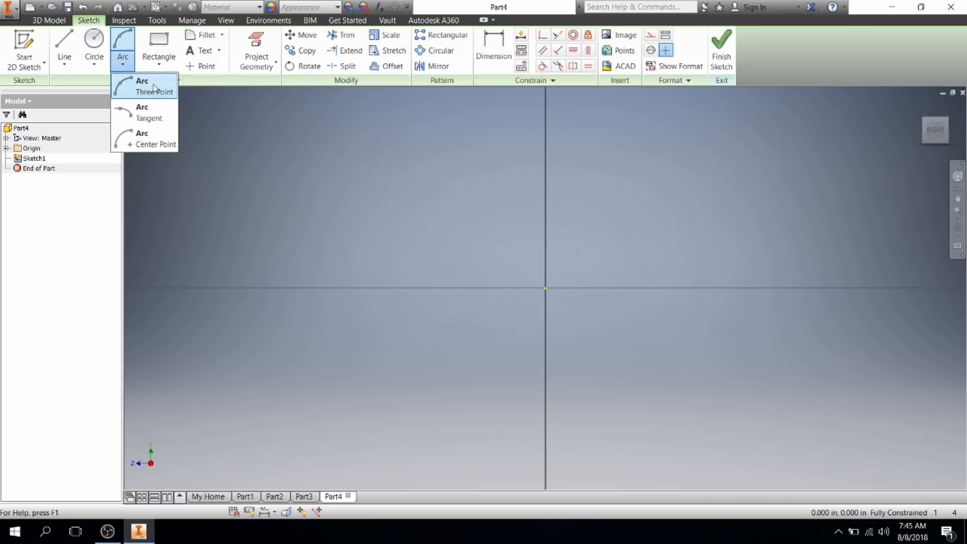
{"action": "left_click", "coordinate": [160, 66]}
{"action": "left_click", "coordinate": [161, 67]}
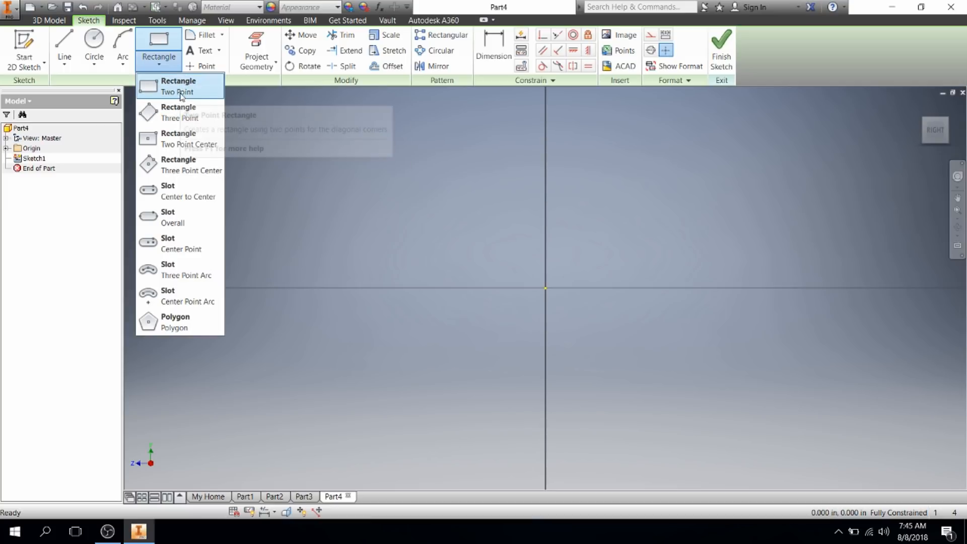
Step: Draw a two-point rectangle spanning the sketch origin
{"action": "left_click", "coordinate": [178, 90]}
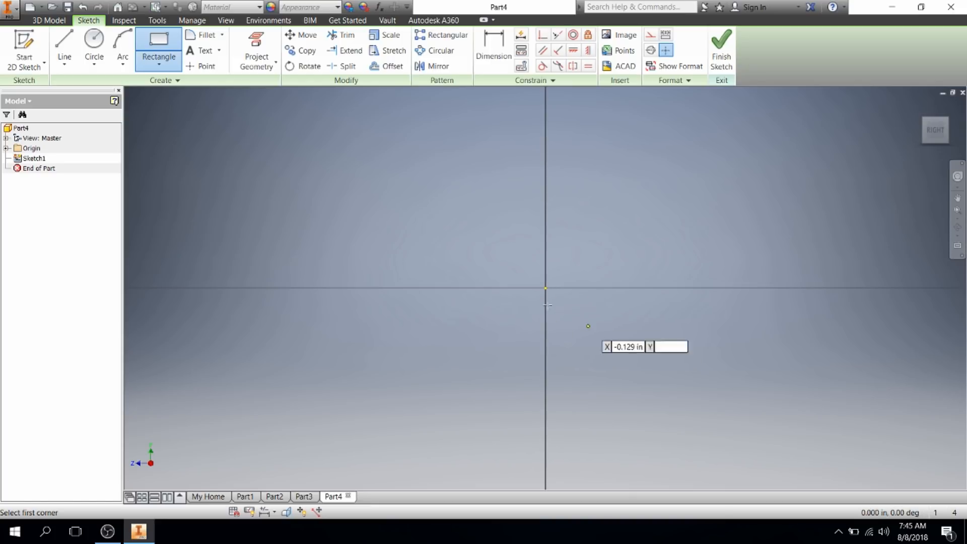
{"action": "left_click", "coordinate": [273, 154]}
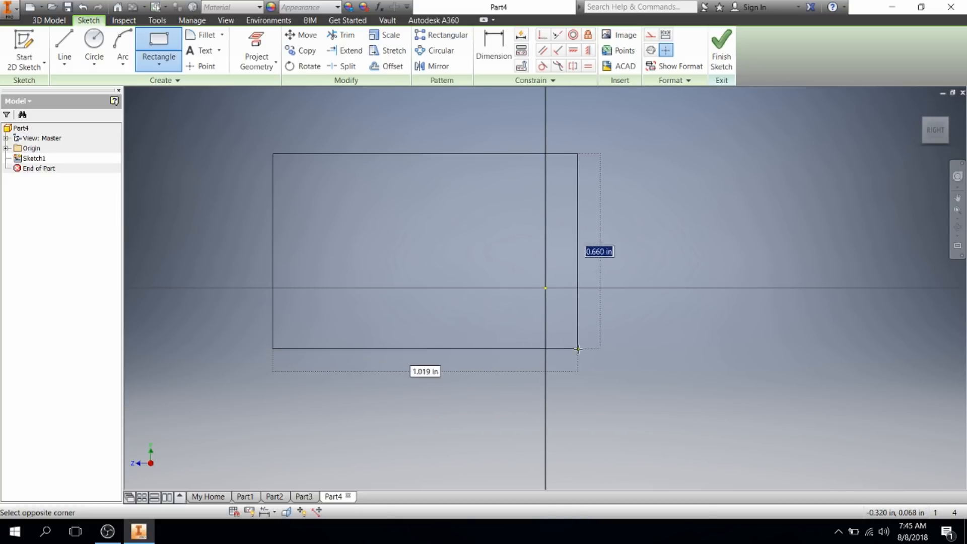
{"action": "left_click", "coordinate": [665, 362]}
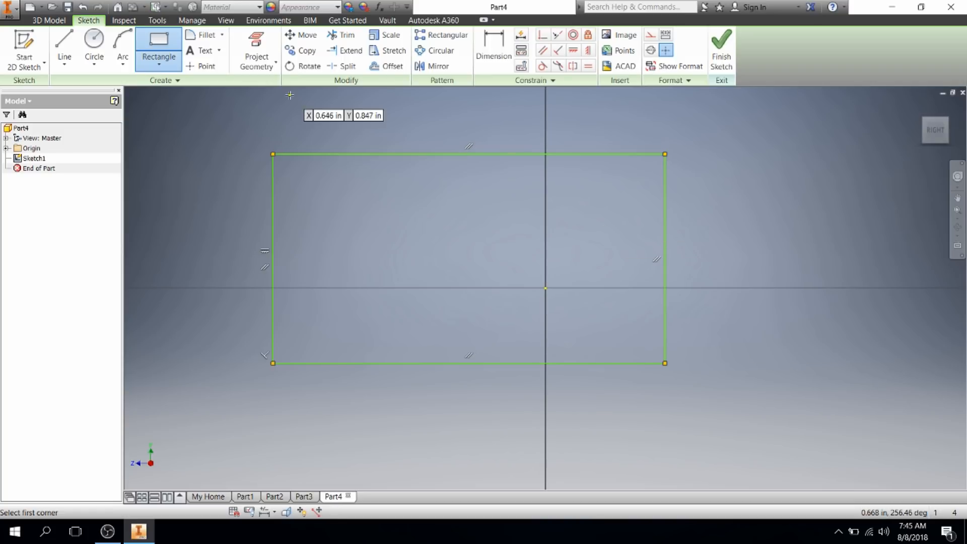
Step: Draw a 0.693 in centre-point circle to the right of the rectangle
{"action": "left_click", "coordinate": [103, 62]}
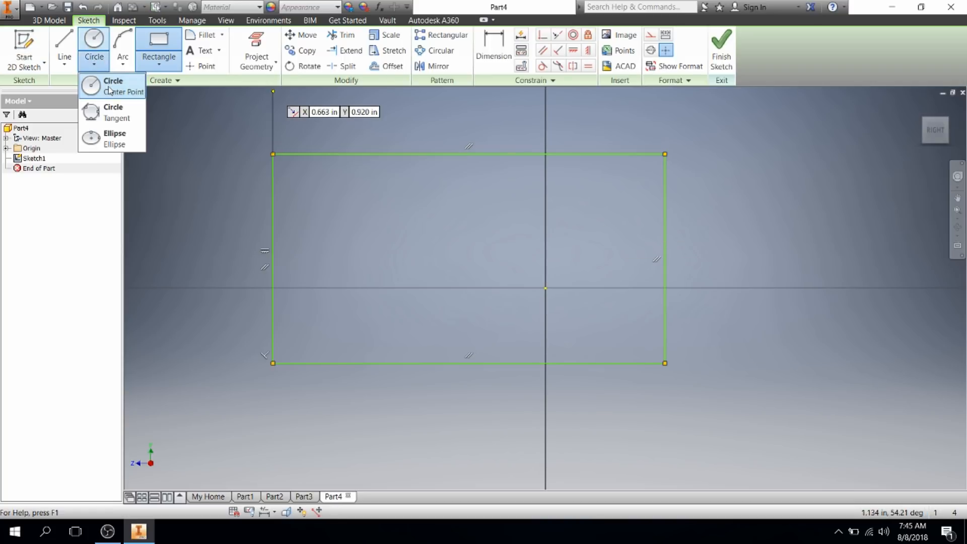
{"action": "left_click", "coordinate": [110, 91]}
{"action": "left_click", "coordinate": [819, 259]}
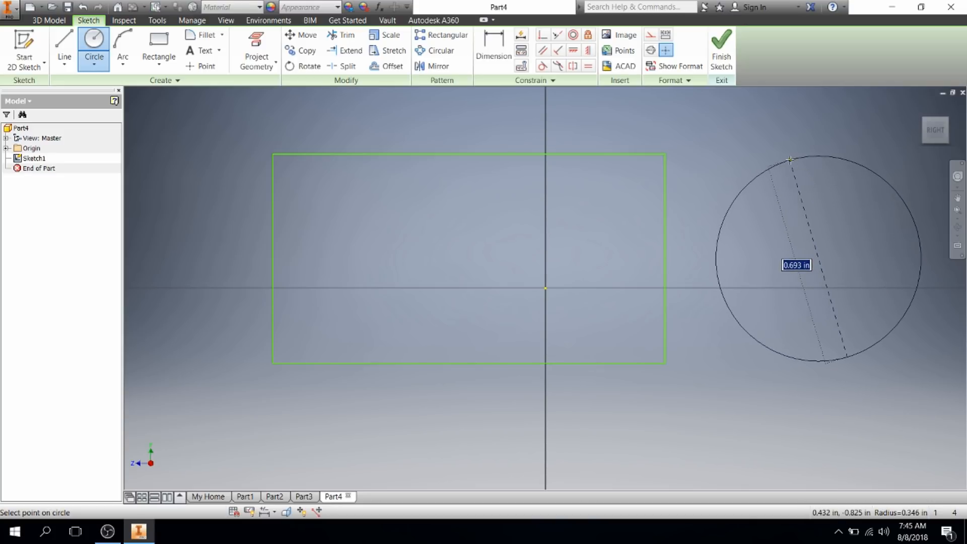
{"action": "left_click", "coordinate": [789, 160]}
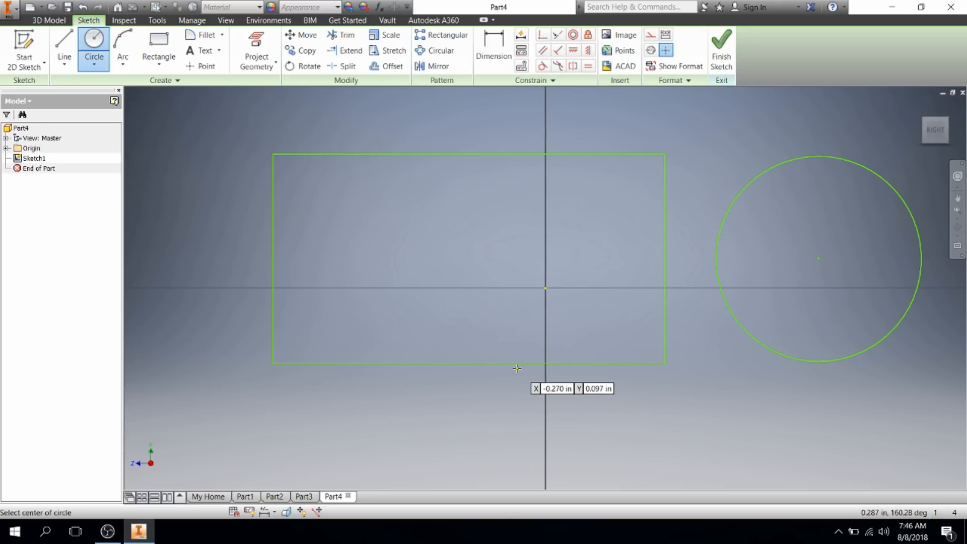
{"action": "key", "text": "d"}
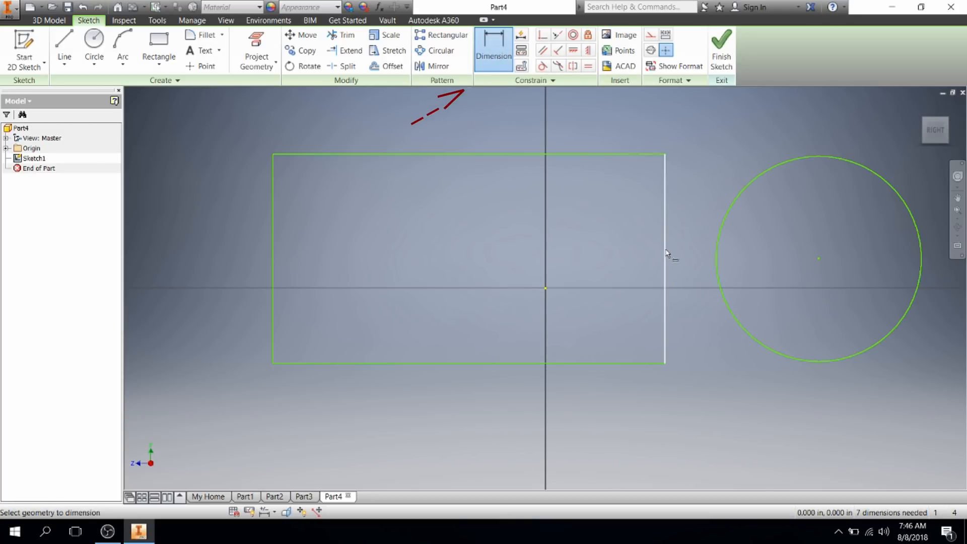
Step: Dimension the rectangle's height at .700 in
{"action": "left_click", "coordinate": [665, 252]}
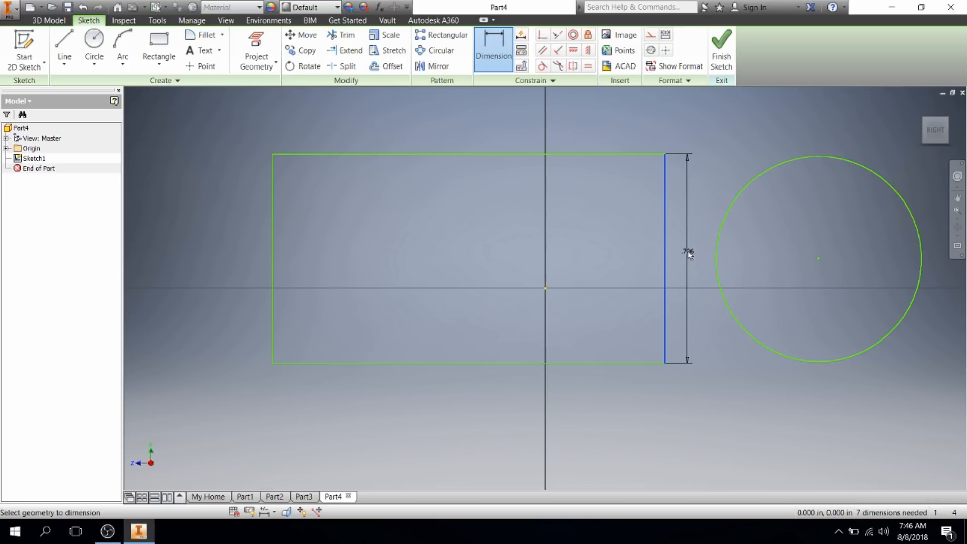
{"action": "left_click", "coordinate": [689, 254]}
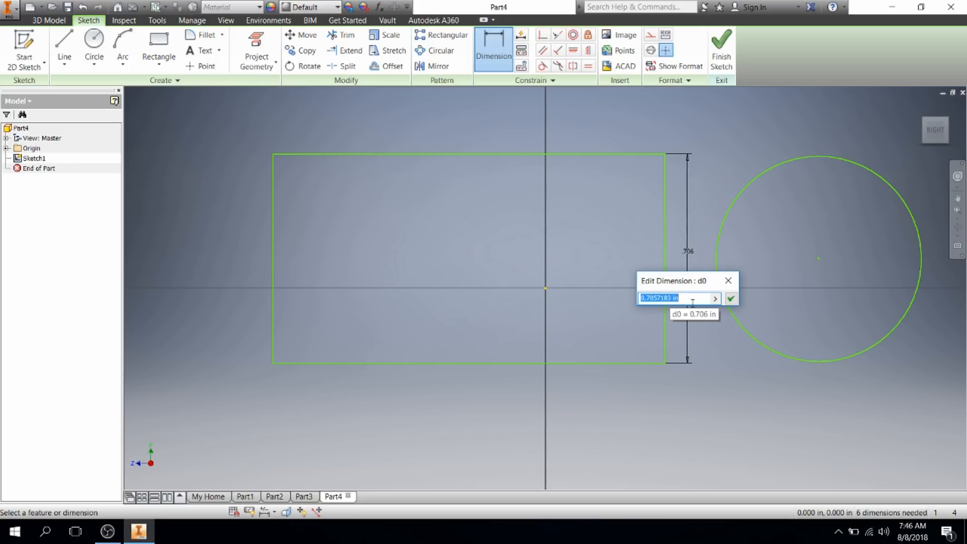
{"action": "key", "text": "BackSpace"}
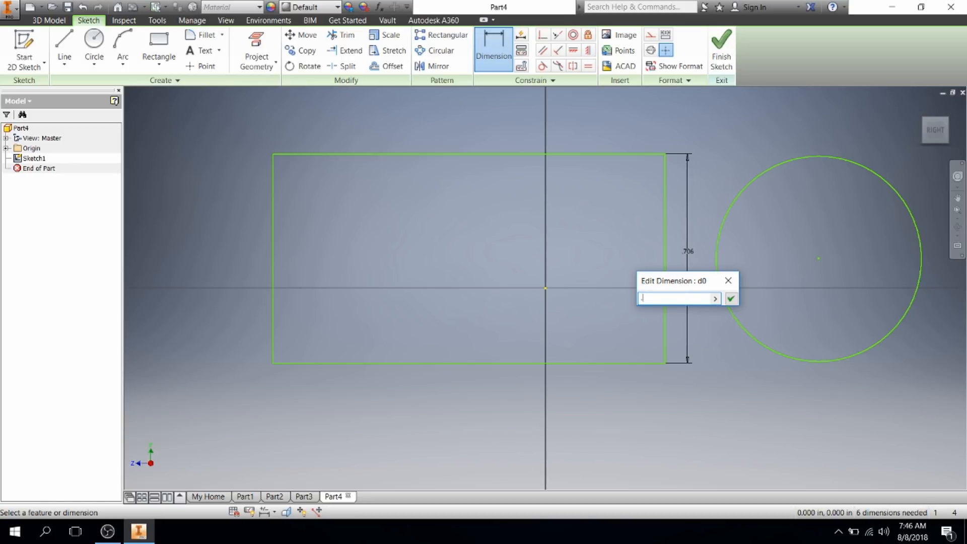
{"action": "key", "text": "Return"}
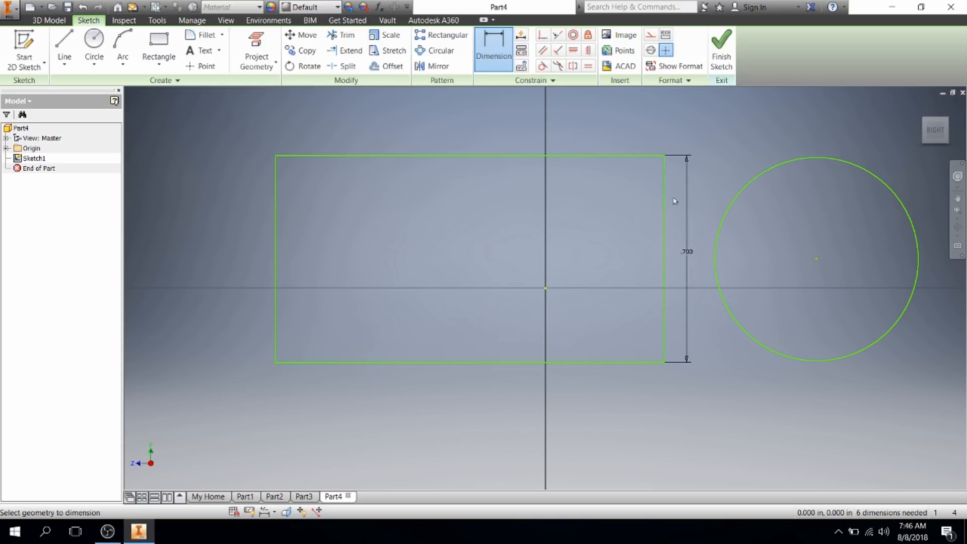
Step: Dimension the rectangle's width as 1 in, placed below it
{"action": "left_click", "coordinate": [457, 364]}
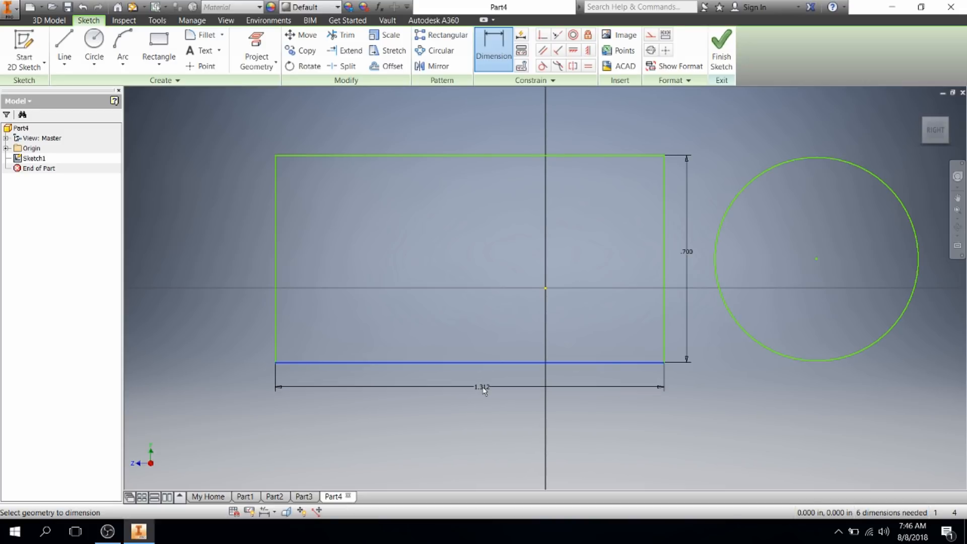
{"action": "key", "text": "Escape"}
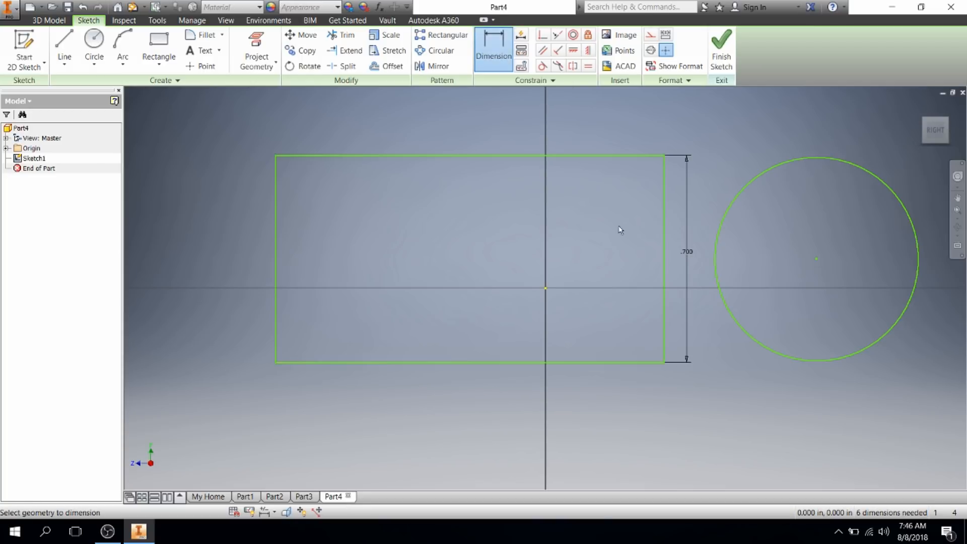
{"action": "left_click", "coordinate": [664, 267]}
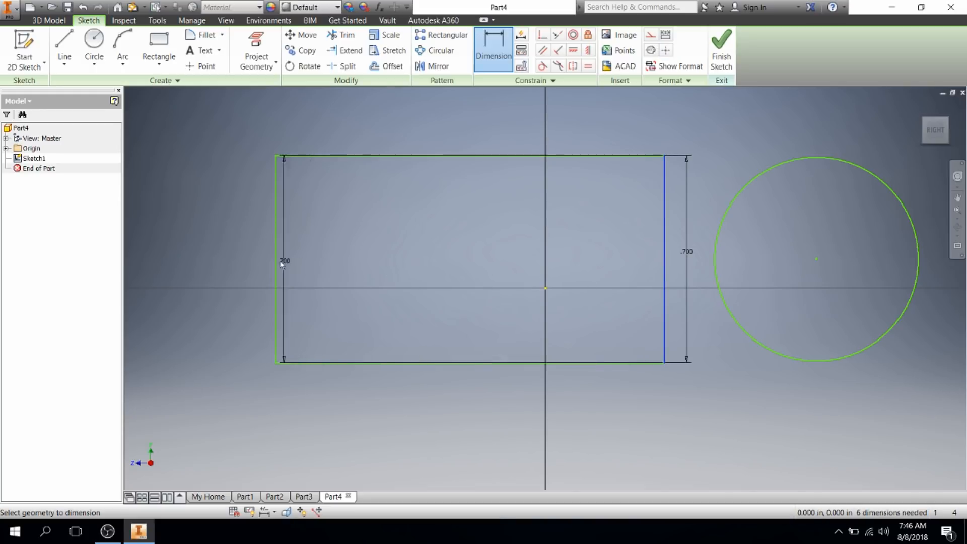
{"action": "left_click", "coordinate": [276, 265]}
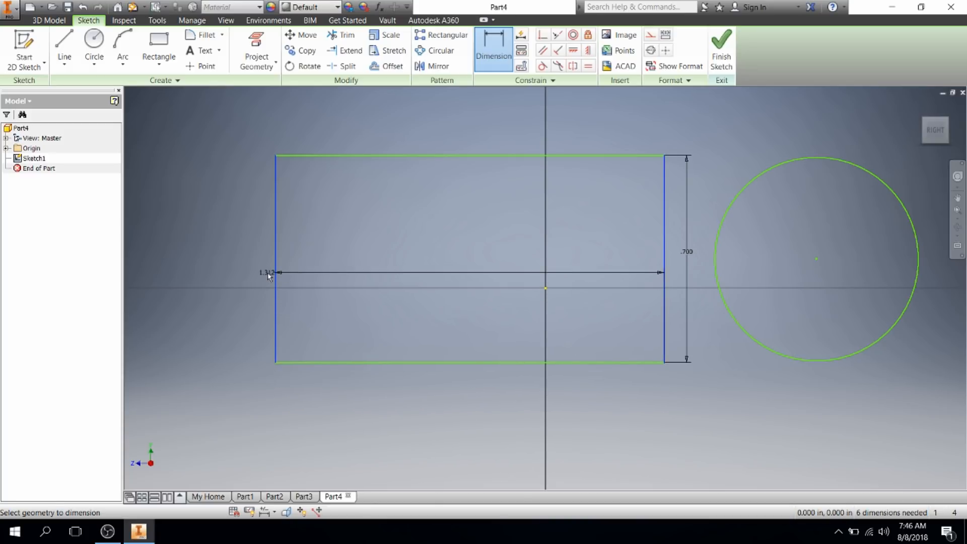
{"action": "left_click", "coordinate": [453, 363]}
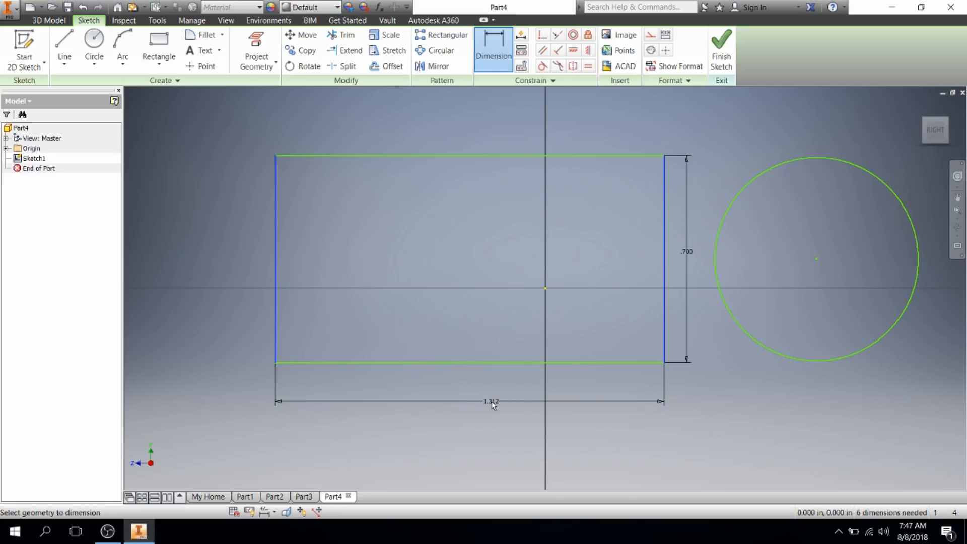
{"action": "left_click", "coordinate": [492, 401]}
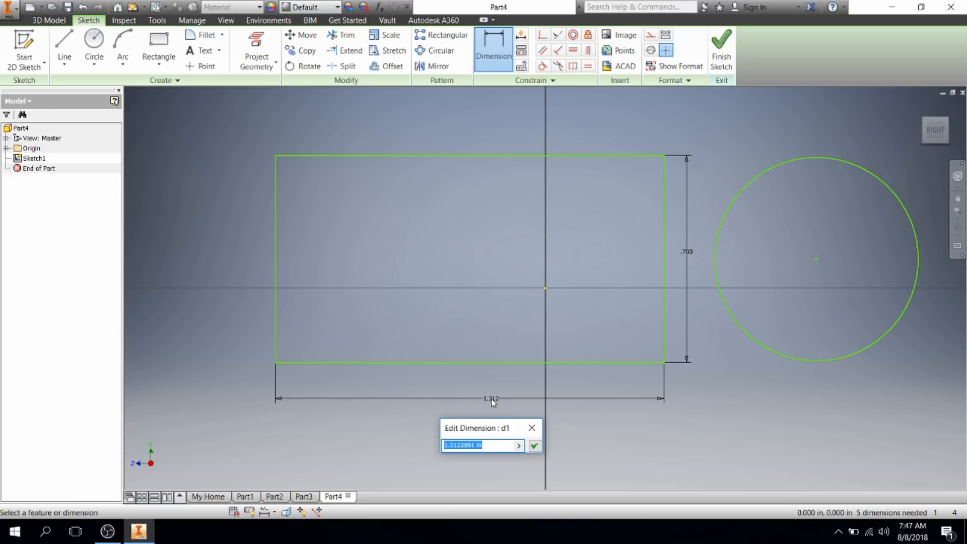
{"action": "type", "text": "1"}
{"action": "key", "text": "Return"}
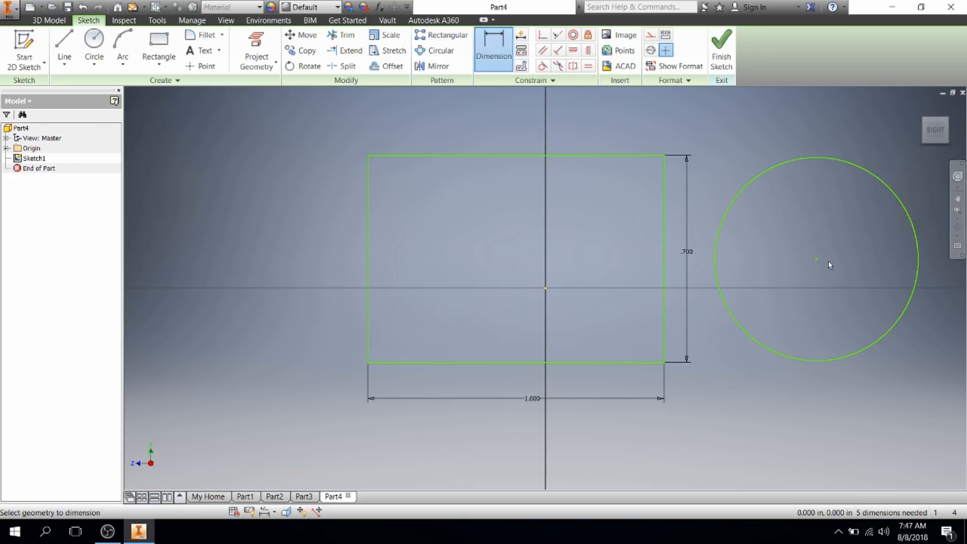
Step: Give the circle a .5 in diameter dimension
{"action": "left_click", "coordinate": [803, 158]}
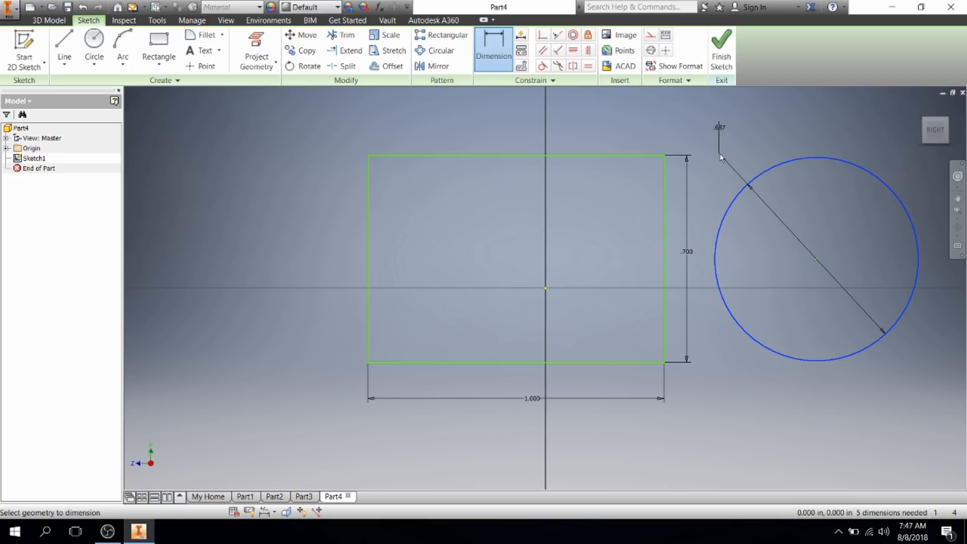
{"action": "left_click", "coordinate": [720, 157]}
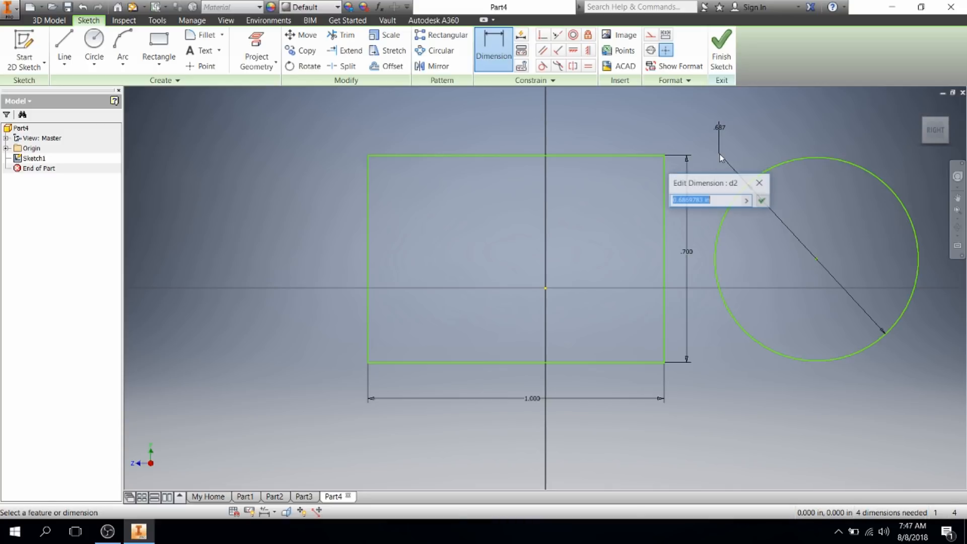
{"action": "type", "text": "."}
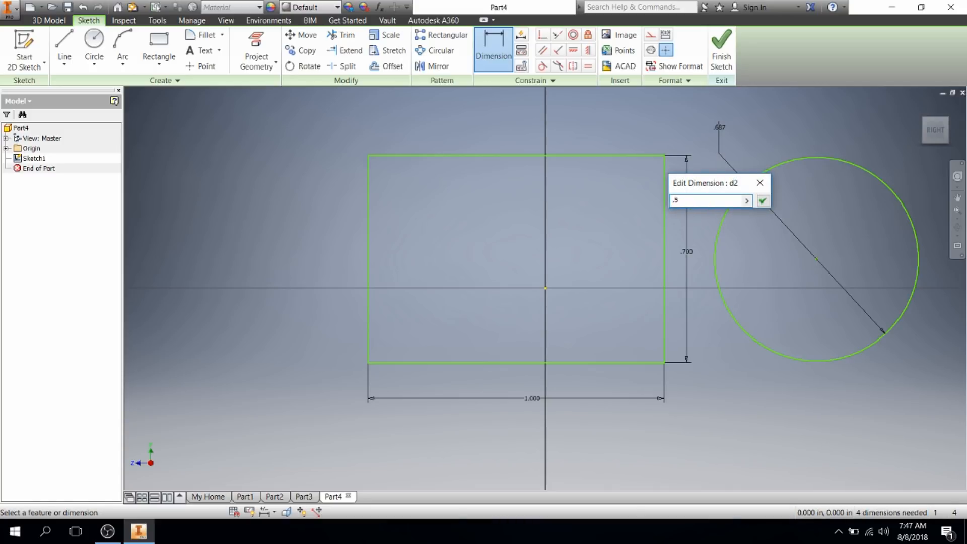
{"action": "type", "text": "5 in"}
{"action": "key", "text": "Return"}
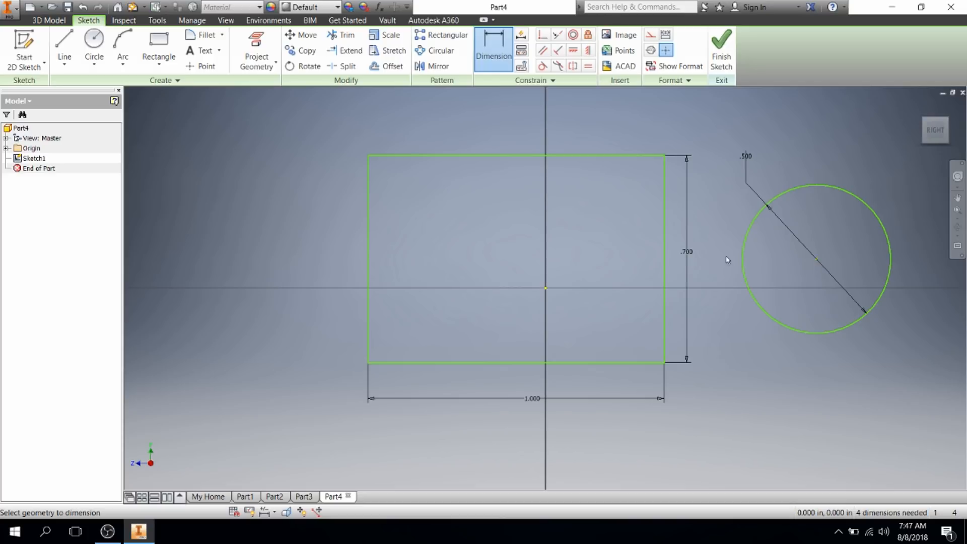
{"action": "left_click", "coordinate": [664, 264]}
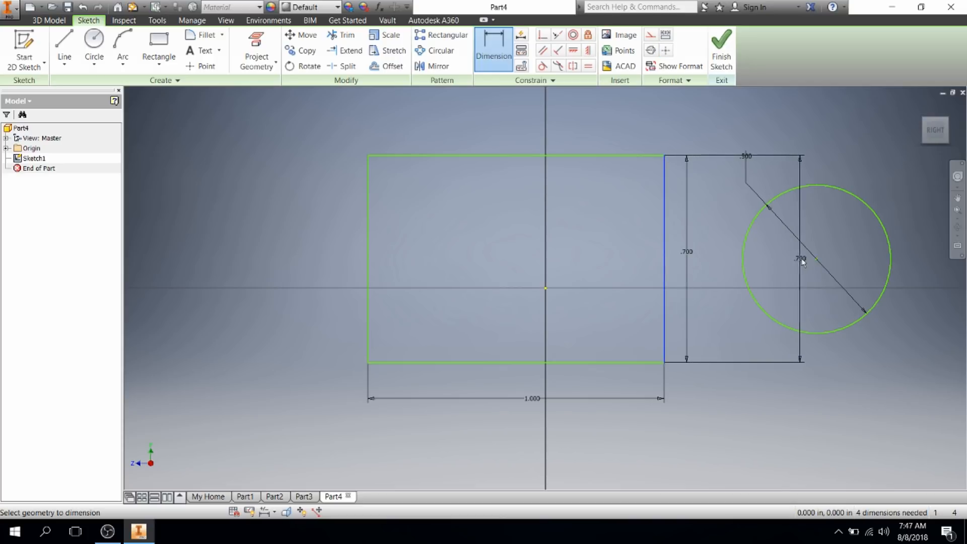
Step: Place the circle centre .5 in from the rectangle's right edge and finish Sketch1
{"action": "left_click", "coordinate": [816, 260]}
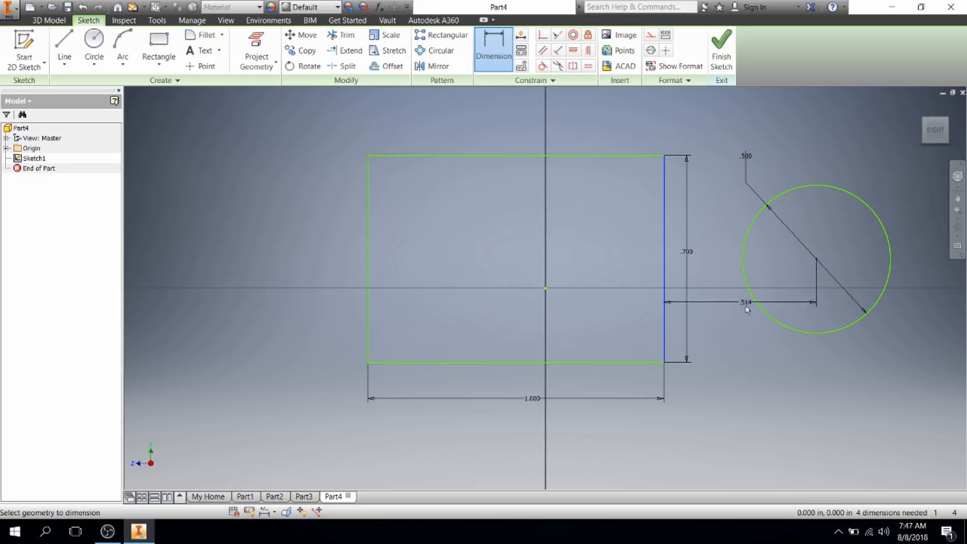
{"action": "left_click", "coordinate": [748, 398]}
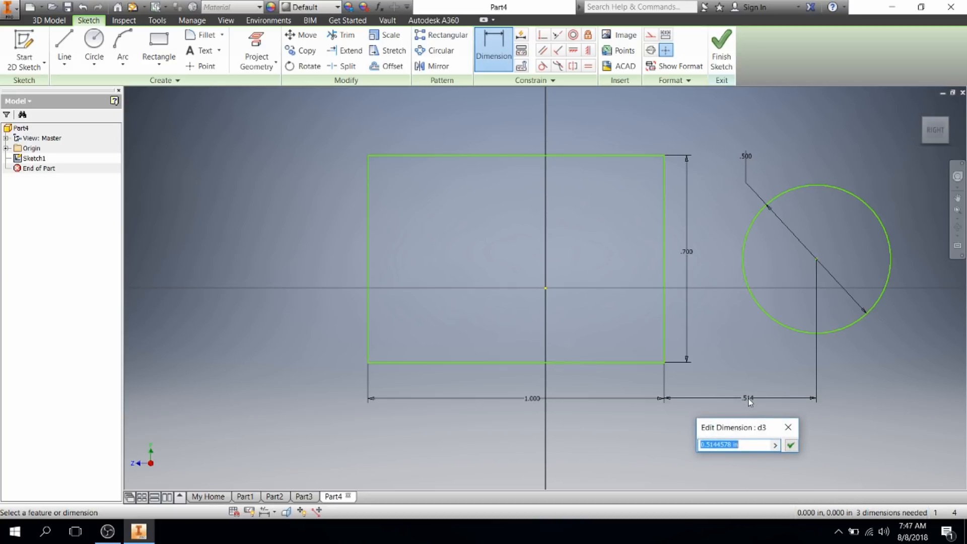
{"action": "type", "text": ".5"}
{"action": "key", "text": "Return"}
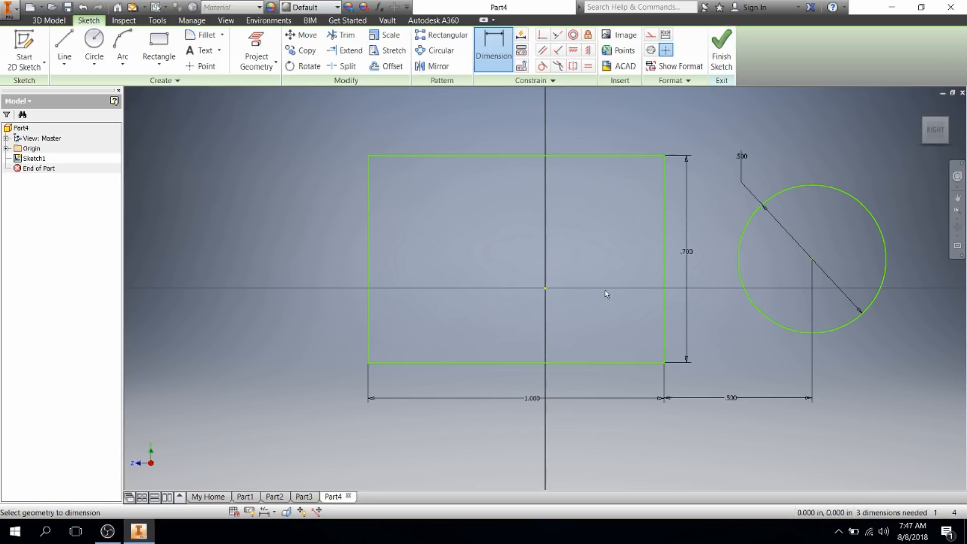
{"action": "left_click", "coordinate": [723, 63]}
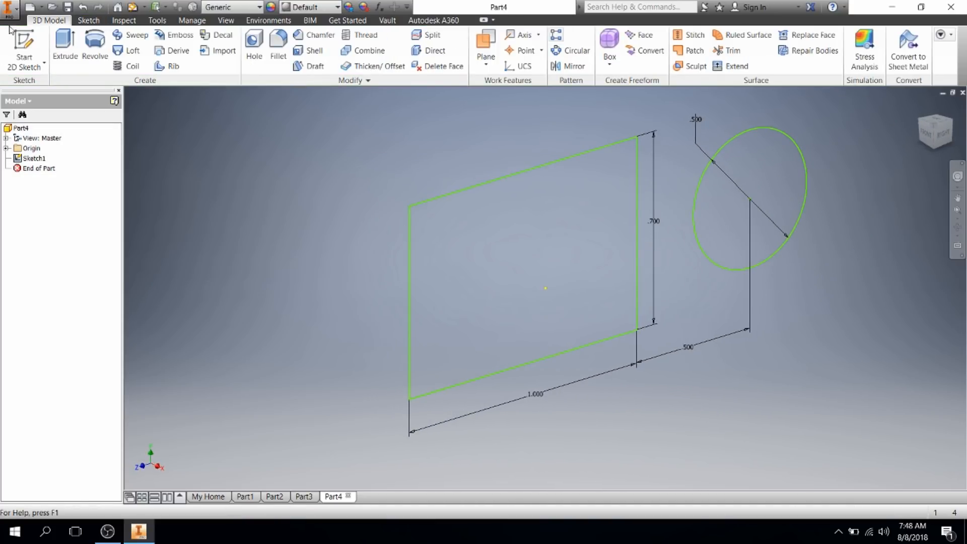
Step: Start an Extrude on Sketch1 with the 1 in default distance, keeping both shapes visible
{"action": "left_click", "coordinate": [65, 48]}
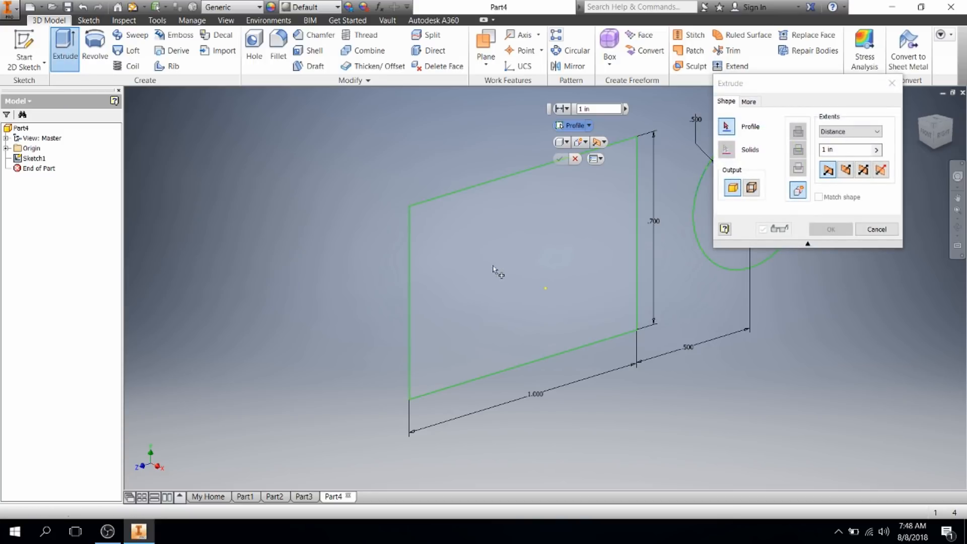
{"action": "middle_click_drag", "start_coordinate": [887, 337], "coordinate": [754, 365]}
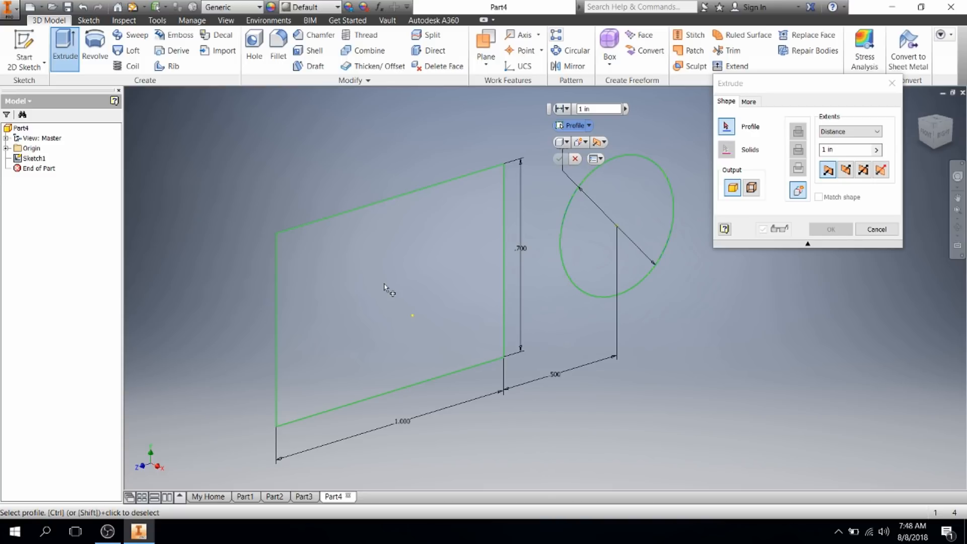
Step: Select the rectangle and circle as extrusion profiles and set the distance to 0.5 in
{"action": "left_click", "coordinate": [428, 277]}
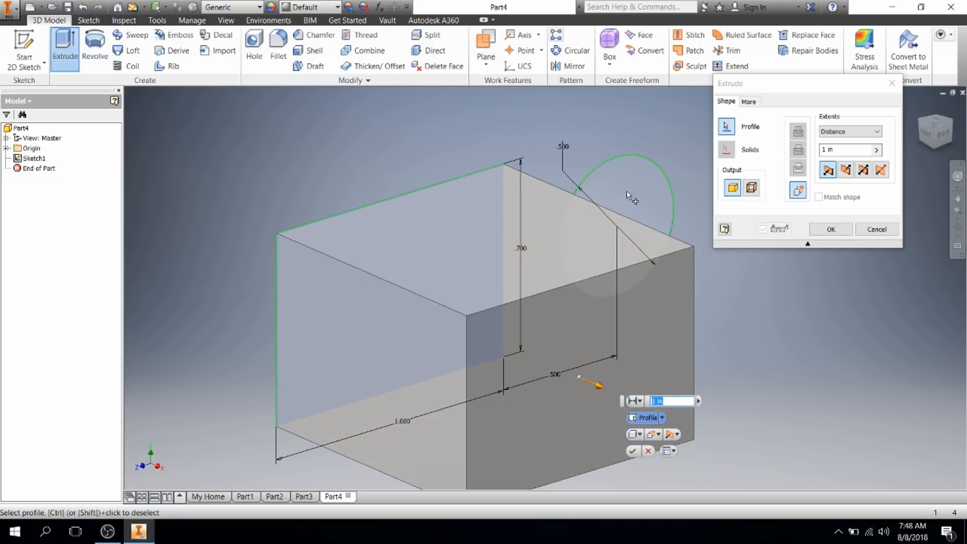
{"action": "left_click", "coordinate": [626, 190]}
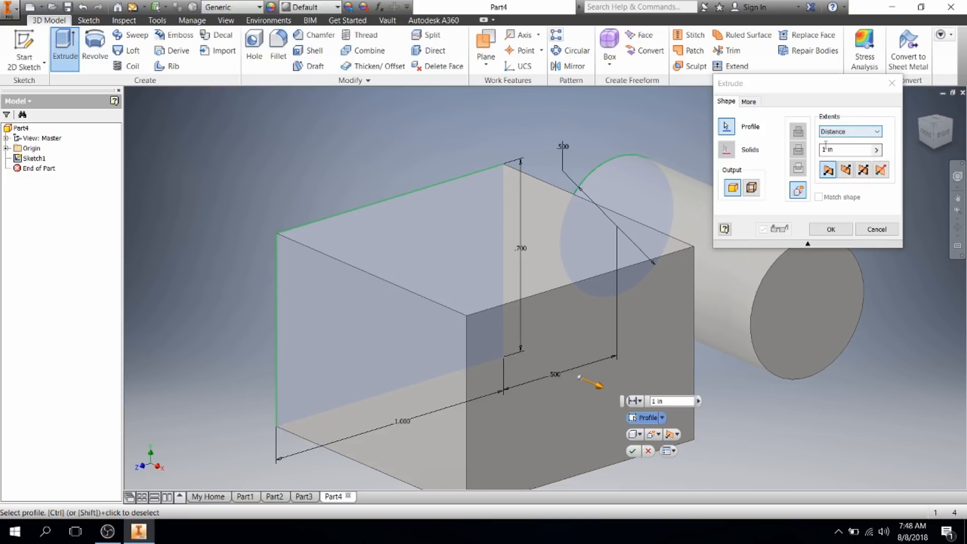
{"action": "left_click_drag", "start_coordinate": [814, 83], "coordinate": [805, 113]}
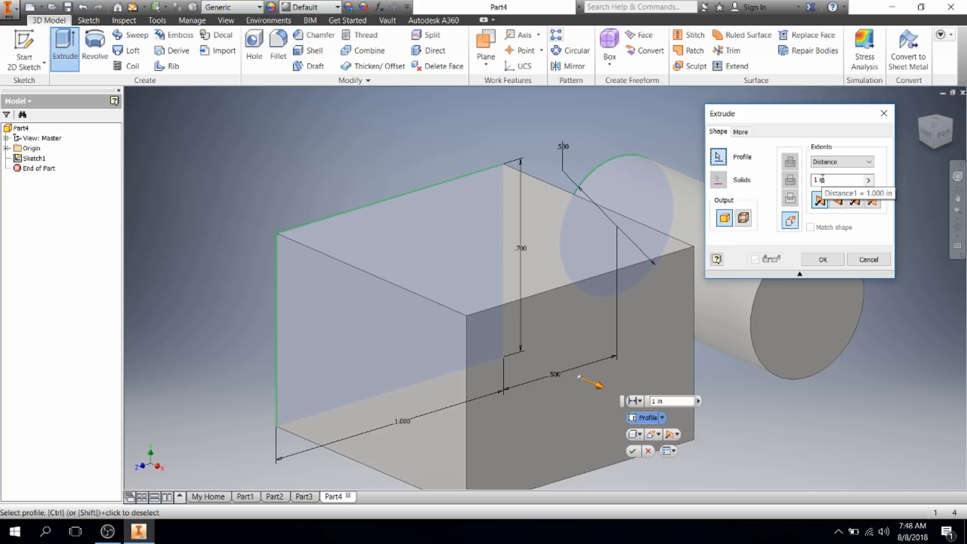
{"action": "left_click_drag", "start_coordinate": [827, 179], "coordinate": [807, 181]}
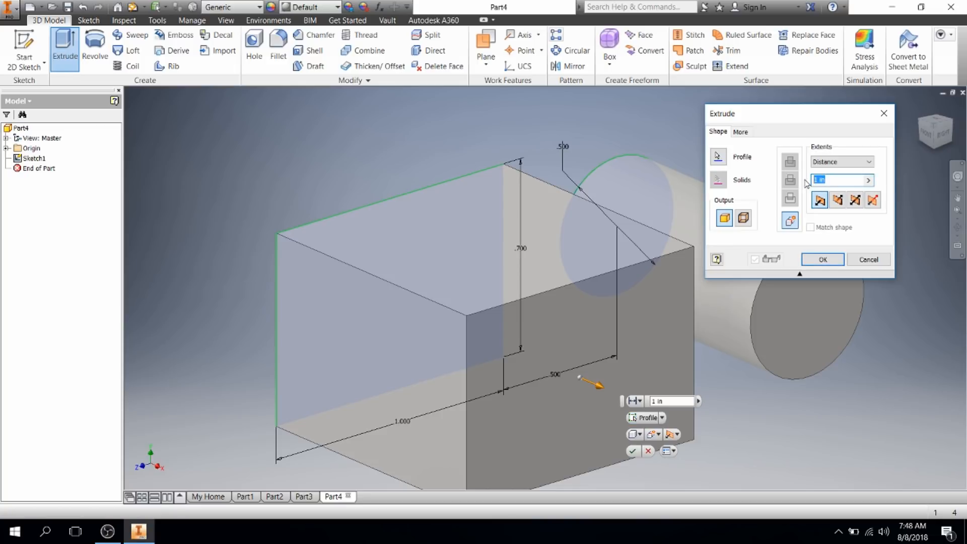
{"action": "type", "text": ".5"}
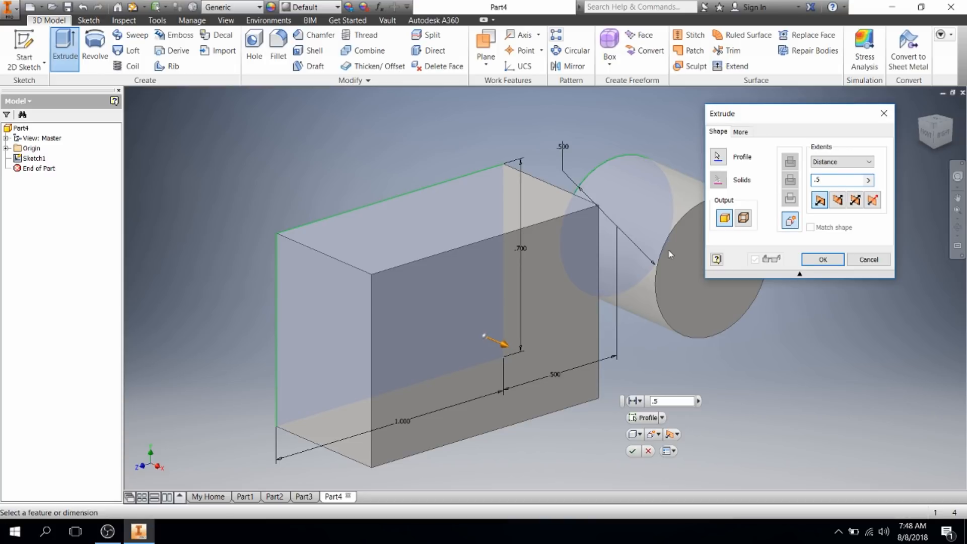
Step: Try the flipped and symmetric directions, return to a one-sided extrusion, and create it
{"action": "left_click", "coordinate": [840, 203]}
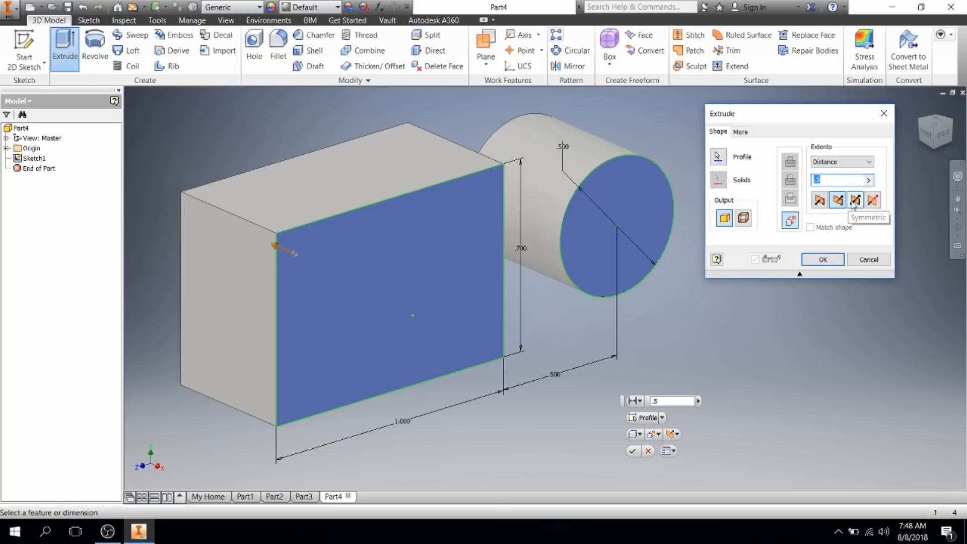
{"action": "left_click", "coordinate": [855, 202]}
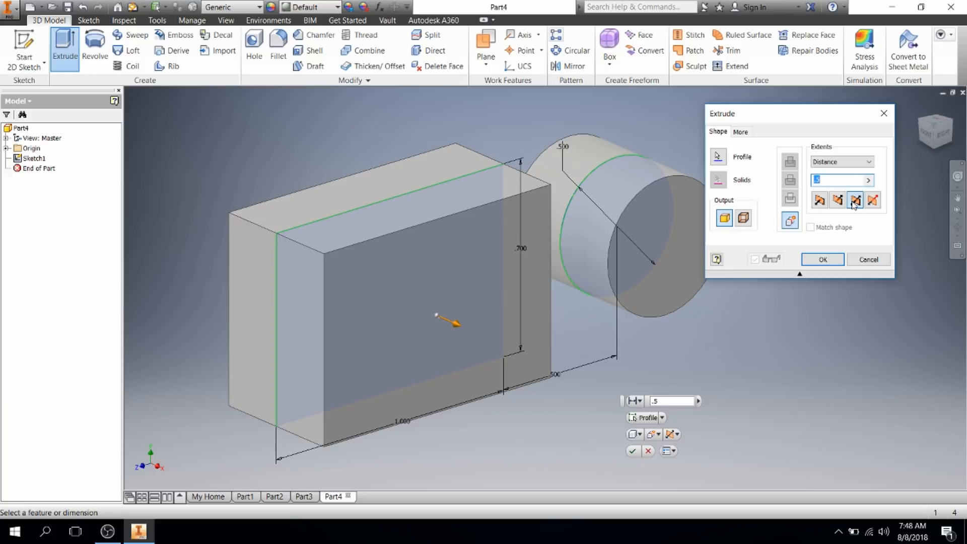
{"action": "left_click", "coordinate": [820, 200]}
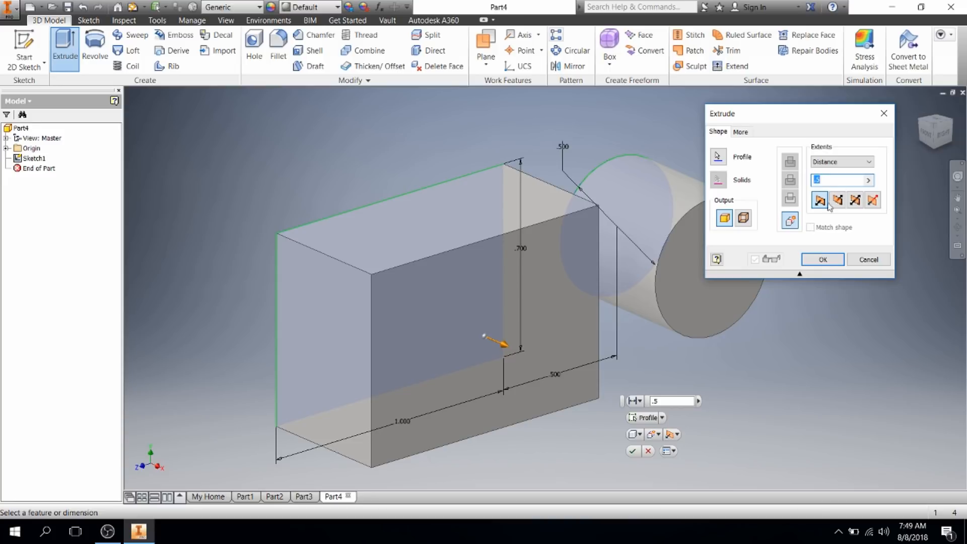
{"action": "left_click", "coordinate": [822, 259]}
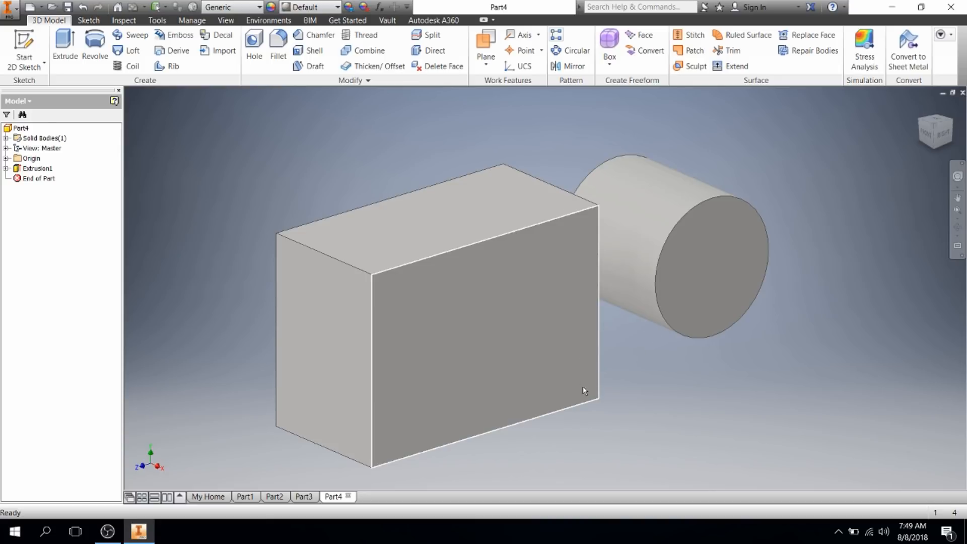
Step: Zoom in on the box and cylinder until they appear about twice as large
{"action": "scroll", "coordinate": [583, 387], "scroll_direction": "down", "scroll_amount": 5}
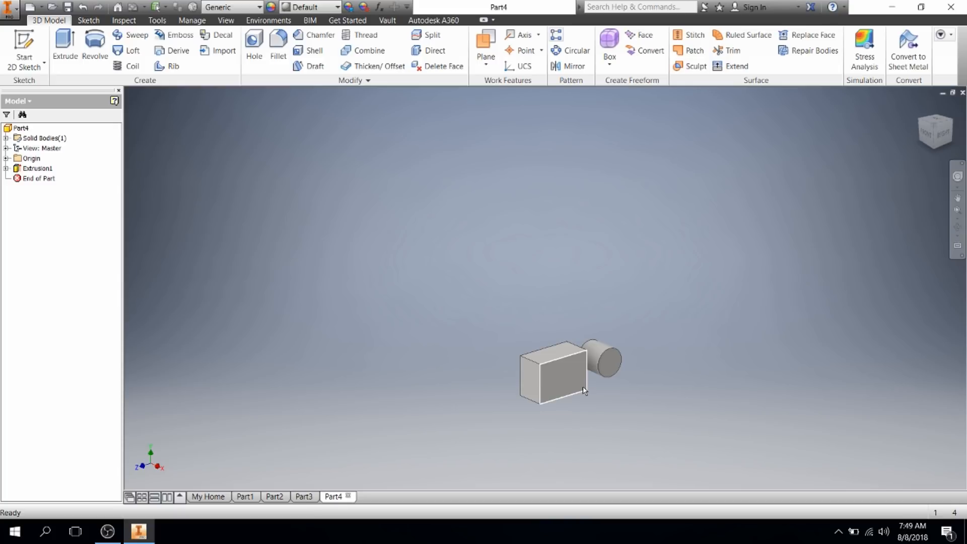
{"action": "scroll", "coordinate": [632, 384], "scroll_direction": "up", "scroll_amount": 3}
{"action": "scroll", "coordinate": [629, 380], "scroll_direction": "up", "scroll_amount": 5}
{"action": "scroll", "coordinate": [627, 379], "scroll_direction": "down", "scroll_amount": 5}
{"action": "scroll", "coordinate": [505, 367], "scroll_direction": "up", "scroll_amount": 5}
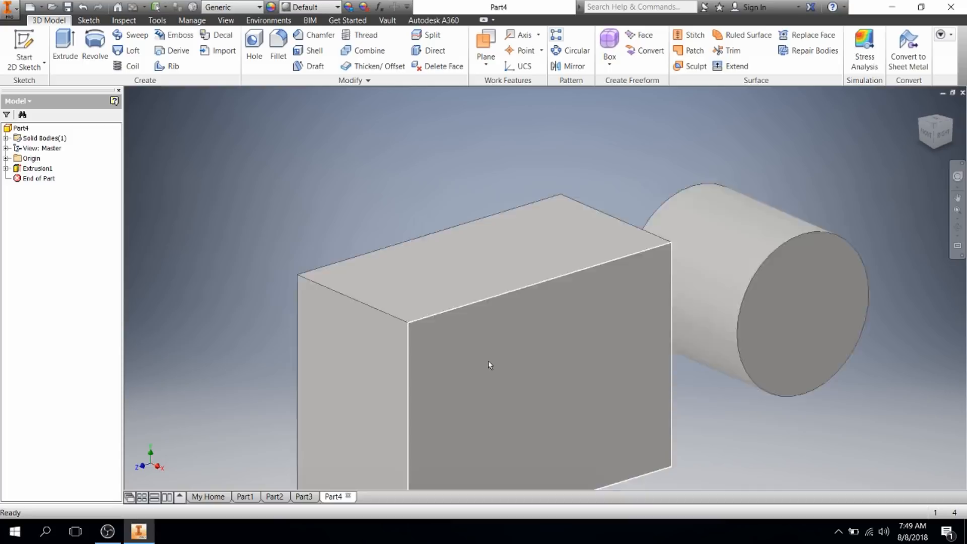
{"action": "scroll", "coordinate": [593, 348], "scroll_direction": "down", "scroll_amount": 5}
{"action": "scroll", "coordinate": [605, 340], "scroll_direction": "up", "scroll_amount": 5}
{"action": "scroll", "coordinate": [605, 340], "scroll_direction": "down", "scroll_amount": 5}
{"action": "scroll", "coordinate": [482, 354], "scroll_direction": "up", "scroll_amount": 5}
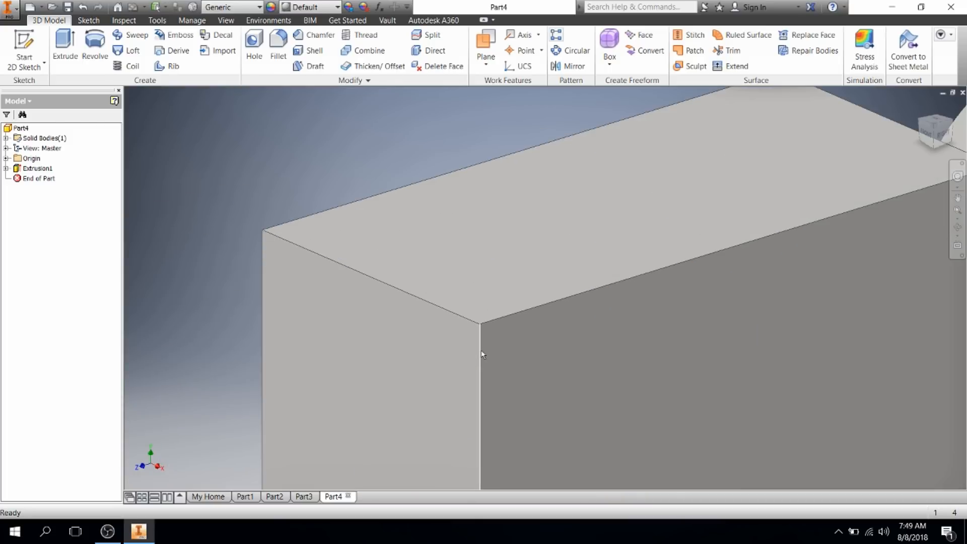
{"action": "scroll", "coordinate": [482, 354], "scroll_direction": "down", "scroll_amount": 5}
{"action": "scroll", "coordinate": [554, 352], "scroll_direction": "up", "scroll_amount": 5}
{"action": "scroll", "coordinate": [582, 355], "scroll_direction": "down", "scroll_amount": 5}
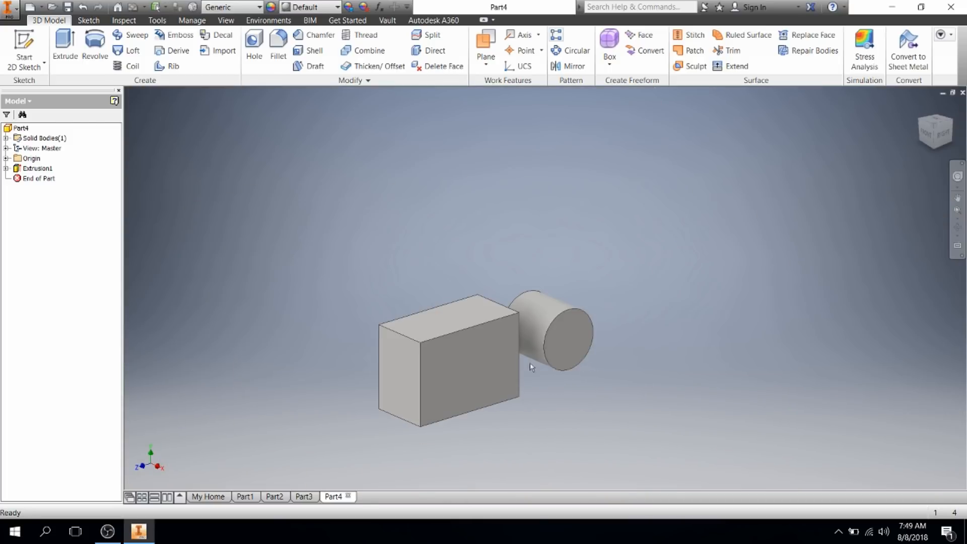
{"action": "scroll", "coordinate": [554, 348], "scroll_direction": "up", "scroll_amount": 3}
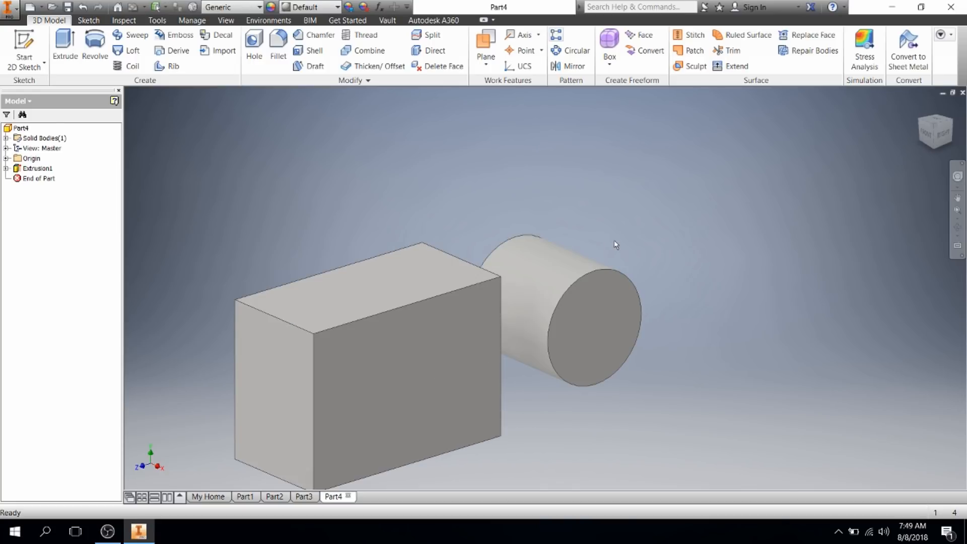
Step: Pan and zoom to centre the cylinder, then orbit until the box faces the viewer nearly head-on
{"action": "middle_click_drag", "start_coordinate": [616, 245], "coordinate": [611, 208]}
{"action": "scroll", "coordinate": [611, 207], "scroll_direction": "down", "scroll_amount": 3}
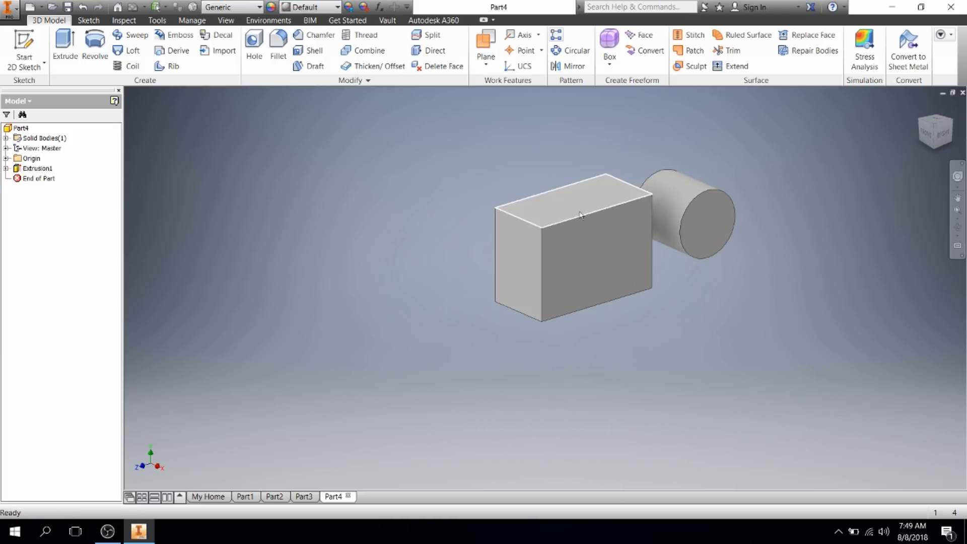
{"action": "scroll", "coordinate": [557, 236], "scroll_direction": "up", "scroll_amount": 5}
{"action": "middle_click_drag", "start_coordinate": [720, 231], "coordinate": [293, 333]}
{"action": "middle_click_drag", "start_coordinate": [646, 259], "coordinate": [541, 300]}
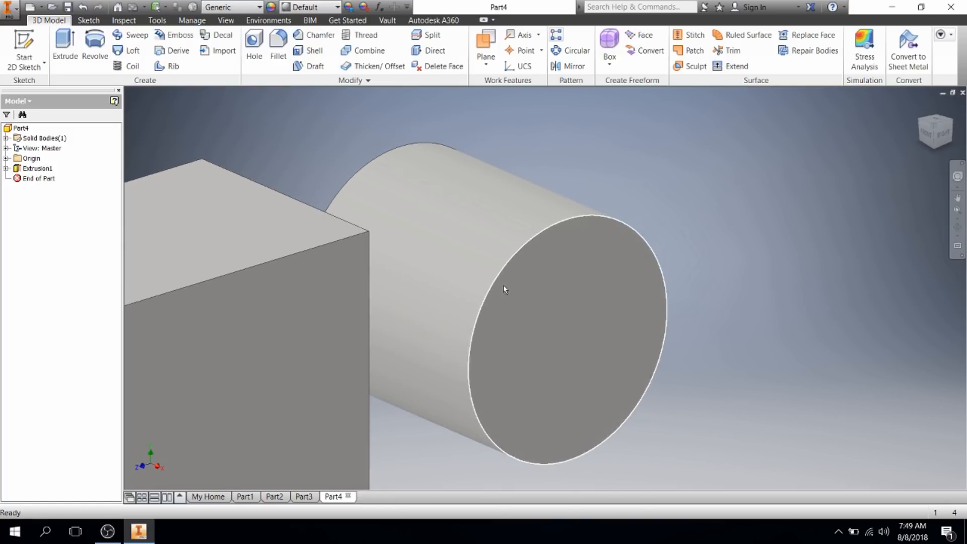
{"action": "scroll", "coordinate": [483, 318], "scroll_direction": "down", "scroll_amount": 2}
{"action": "scroll", "coordinate": [483, 314], "scroll_direction": "down", "scroll_amount": 5}
{"action": "middle_click_drag", "start_coordinate": [482, 316], "coordinate": [579, 264]}
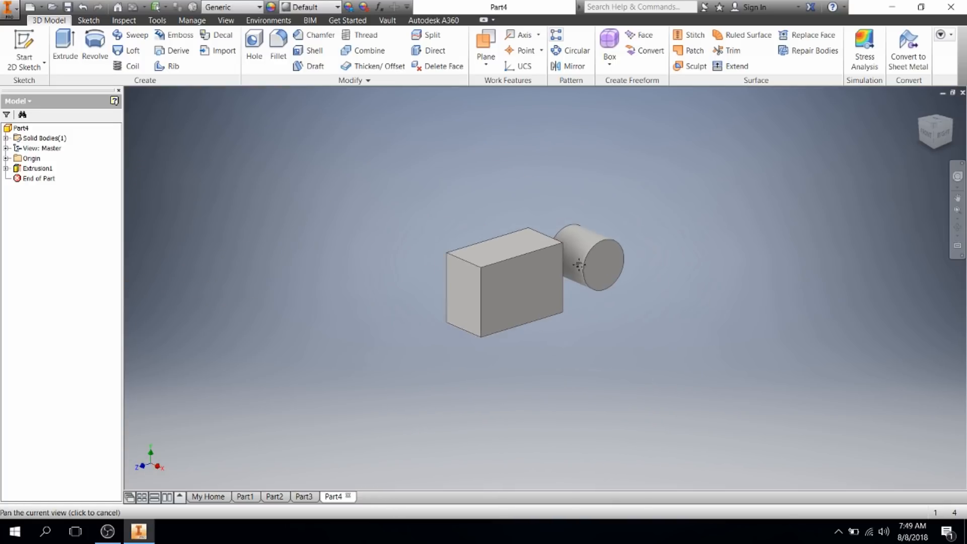
{"action": "scroll", "coordinate": [579, 264], "scroll_direction": "up", "scroll_amount": 3}
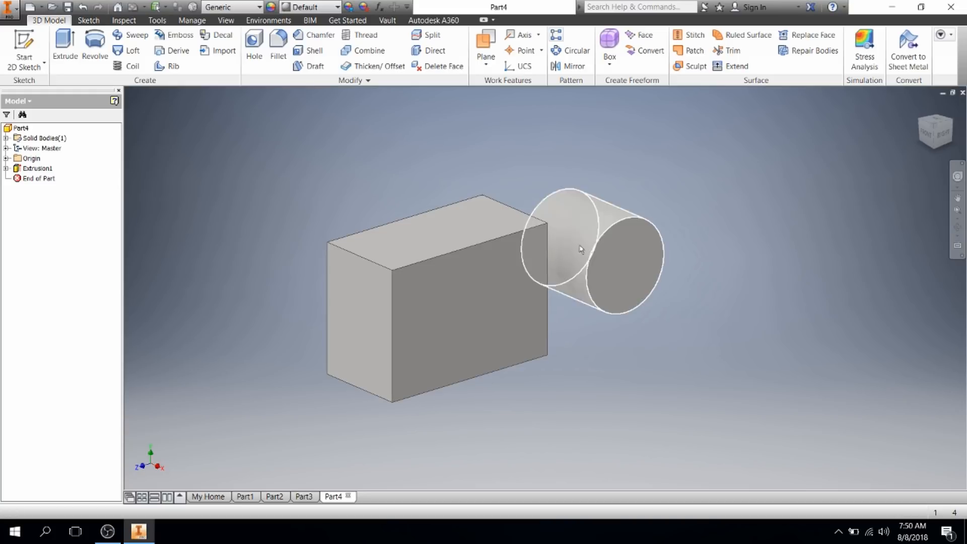
{"action": "middle_click_drag", "start_coordinate": [669, 205], "coordinate": [507, 325], "text": "shift"}
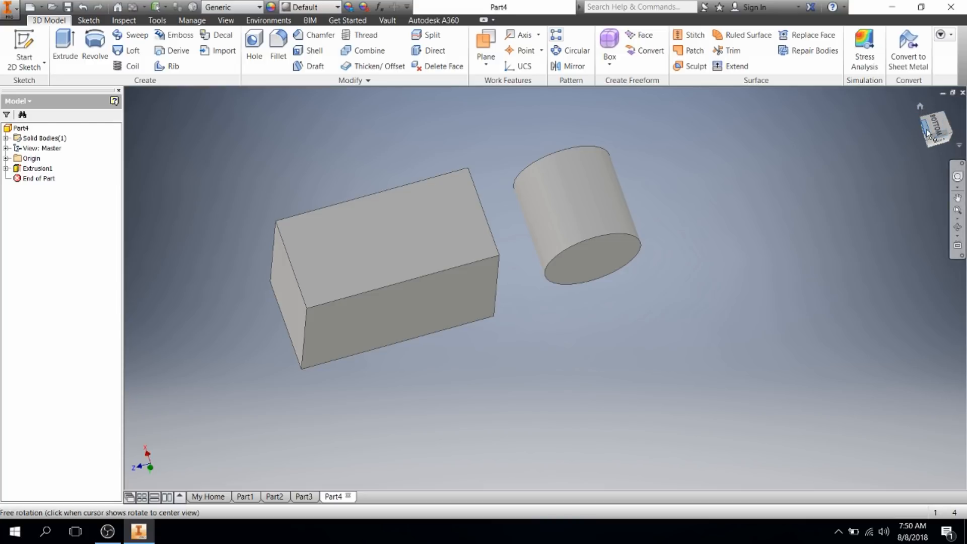
{"action": "middle_click_drag", "start_coordinate": [793, 192], "coordinate": [921, 225], "text": "shift"}
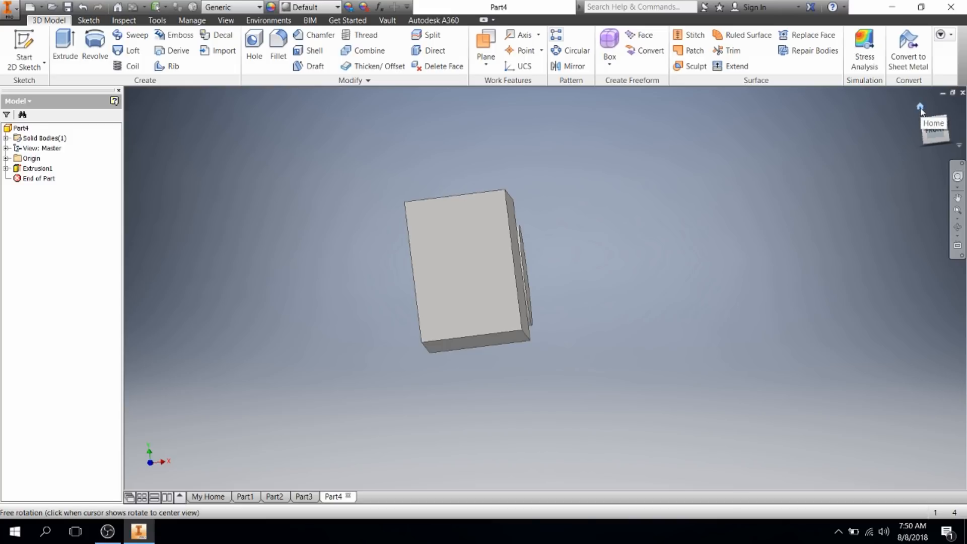
Step: Reset the model to the ViewCube home isometric view
{"action": "left_click", "coordinate": [920, 108]}
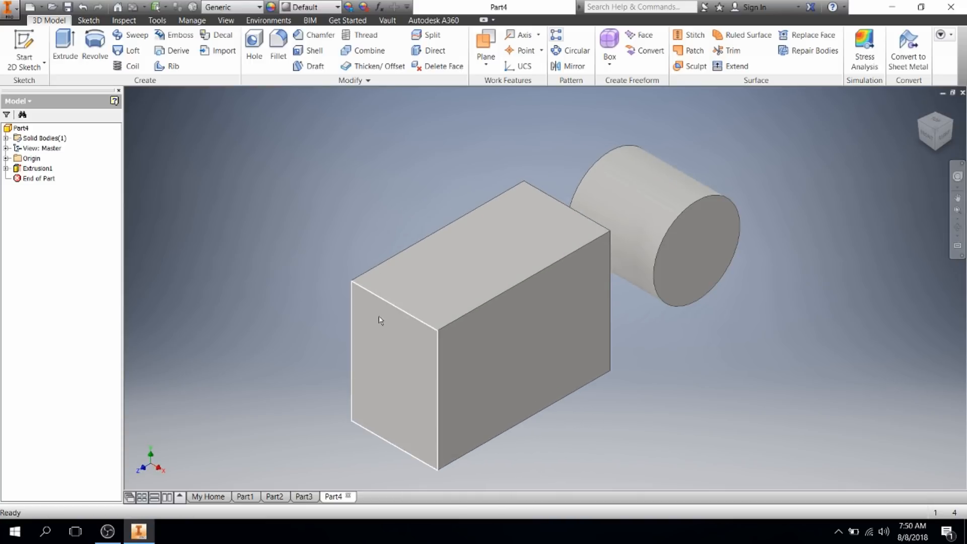
{"action": "scroll", "coordinate": [586, 357], "scroll_direction": "down", "scroll_amount": 6}
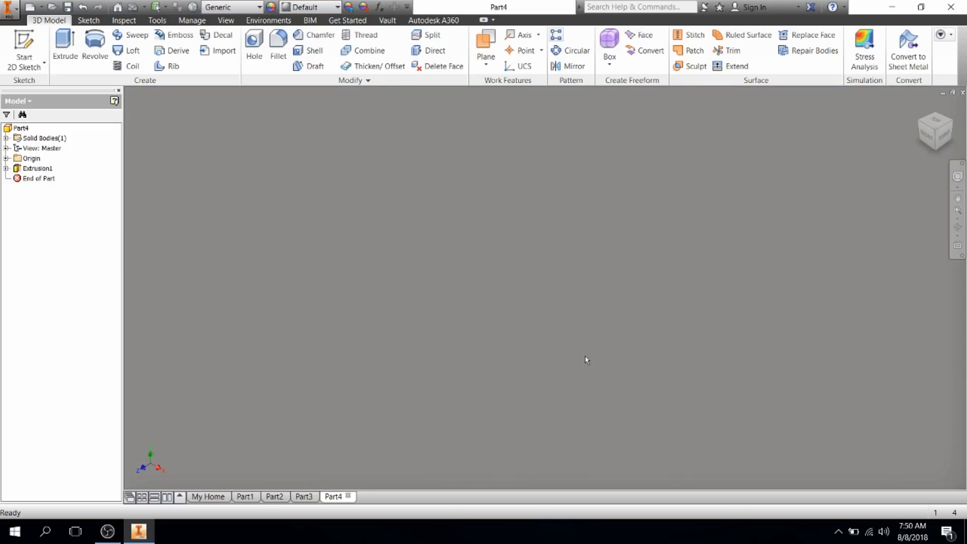
{"action": "scroll", "coordinate": [586, 357], "scroll_direction": "up", "scroll_amount": 10}
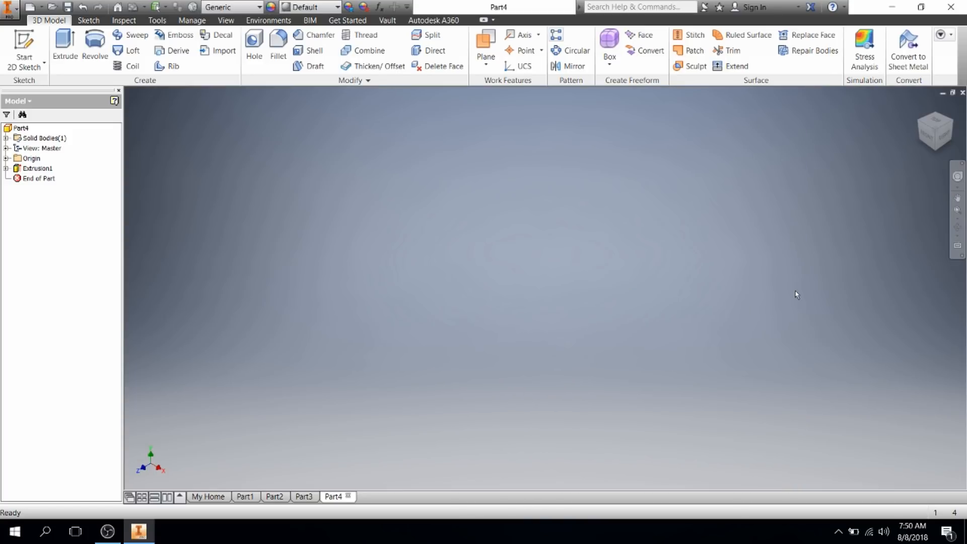
{"action": "mouse_move", "coordinate": [912, 98]}
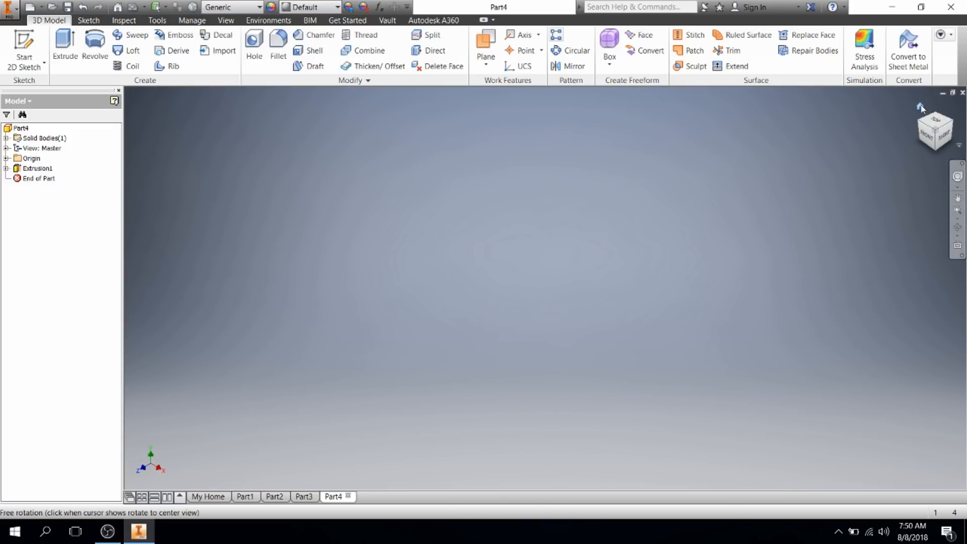
{"action": "left_click", "coordinate": [921, 107]}
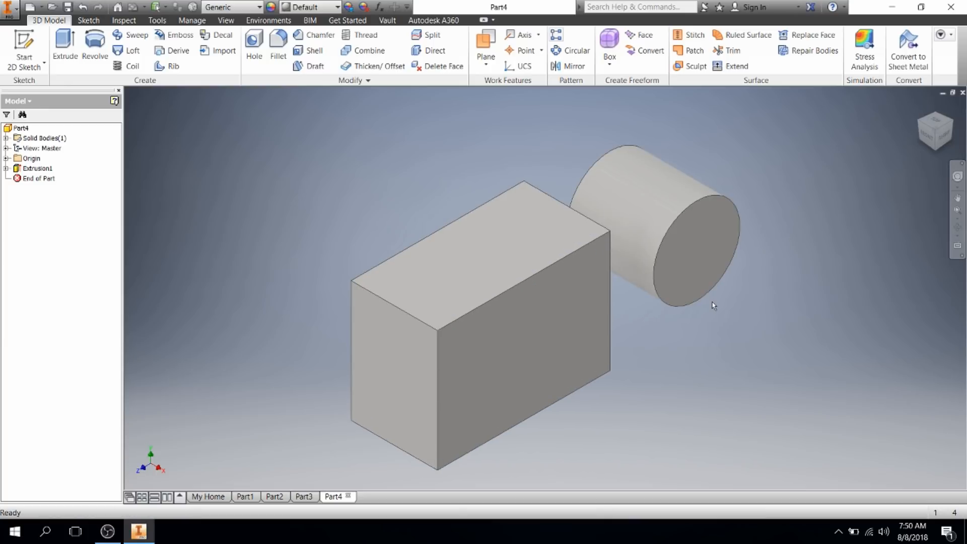
Step: Tilt the view by dragging the ViewCube, then return to the home isometric view
{"action": "mouse_move", "coordinate": [937, 126]}
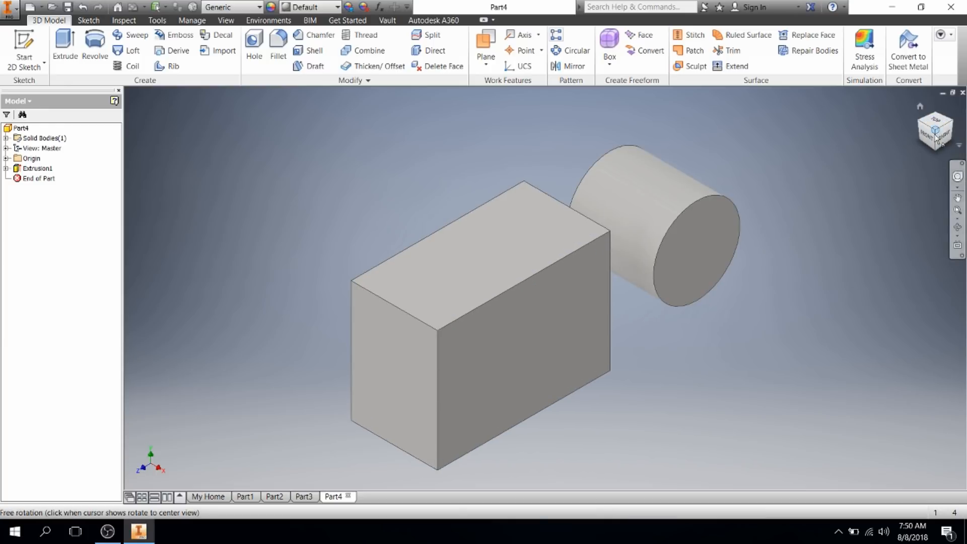
{"action": "mouse_move", "coordinate": [939, 125]}
{"action": "left_mouse_down"}
{"action": "mouse_move", "coordinate": [945, 138]}
{"action": "mouse_move", "coordinate": [934, 125]}
{"action": "mouse_move", "coordinate": [932, 146]}
{"action": "mouse_move", "coordinate": [945, 118]}
{"action": "mouse_move", "coordinate": [939, 103]}
{"action": "mouse_move", "coordinate": [914, 146]}
{"action": "mouse_move", "coordinate": [932, 120]}
{"action": "mouse_move", "coordinate": [960, 135]}
{"action": "mouse_move", "coordinate": [938, 112]}
{"action": "mouse_move", "coordinate": [952, 129]}
{"action": "mouse_move", "coordinate": [950, 107]}
{"action": "mouse_move", "coordinate": [962, 124]}
{"action": "mouse_move", "coordinate": [947, 108]}
{"action": "mouse_move", "coordinate": [961, 122]}
{"action": "left_mouse_up"}
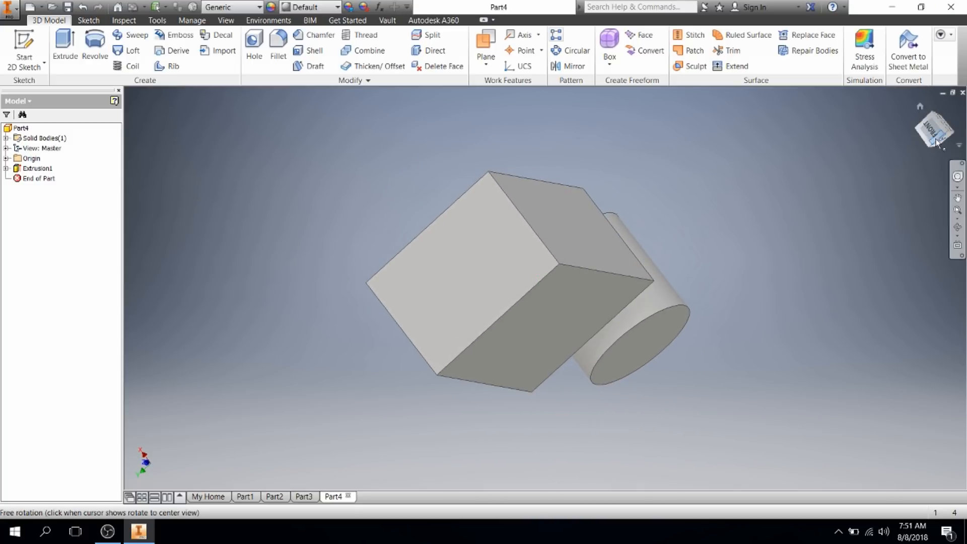
{"action": "left_click", "coordinate": [920, 107]}
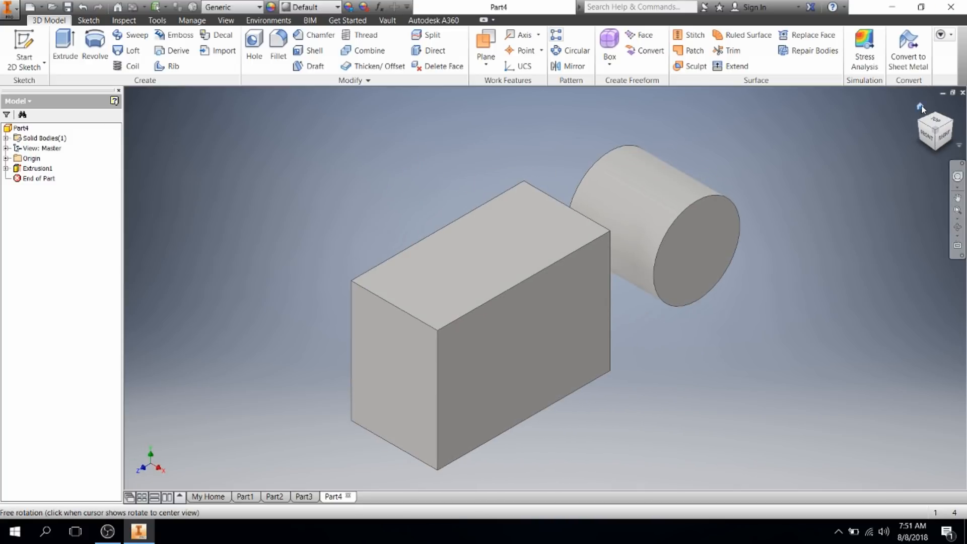
{"action": "left_click", "coordinate": [928, 136]}
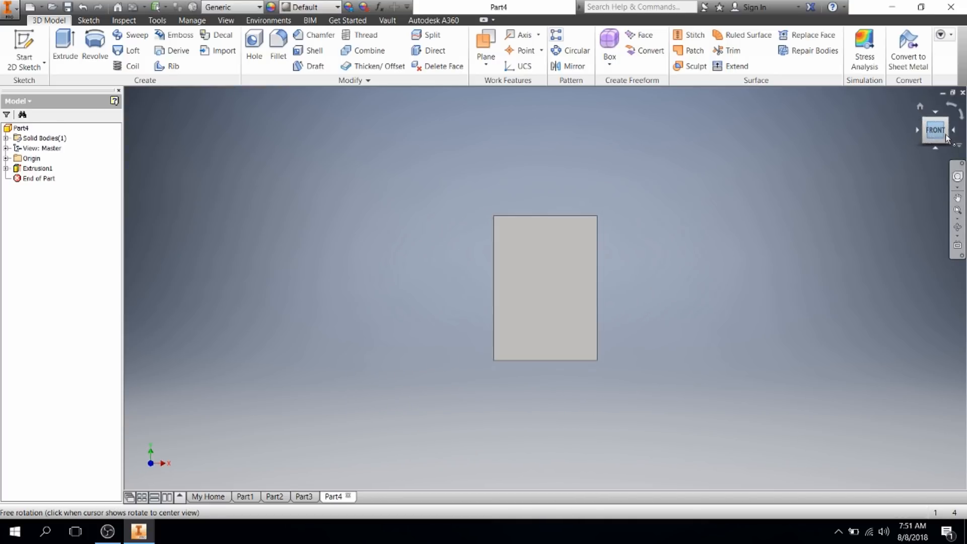
{"action": "left_click", "coordinate": [951, 131]}
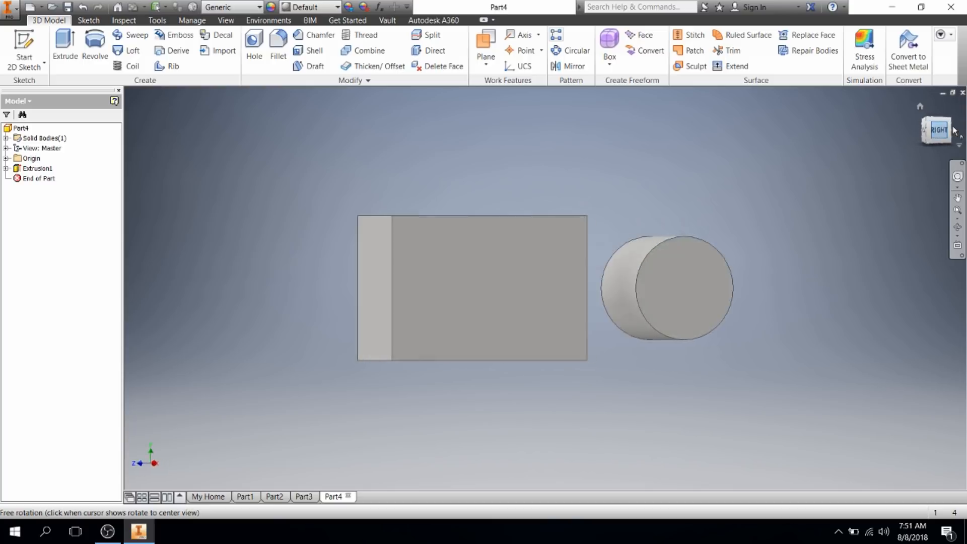
{"action": "left_click", "coordinate": [937, 114]}
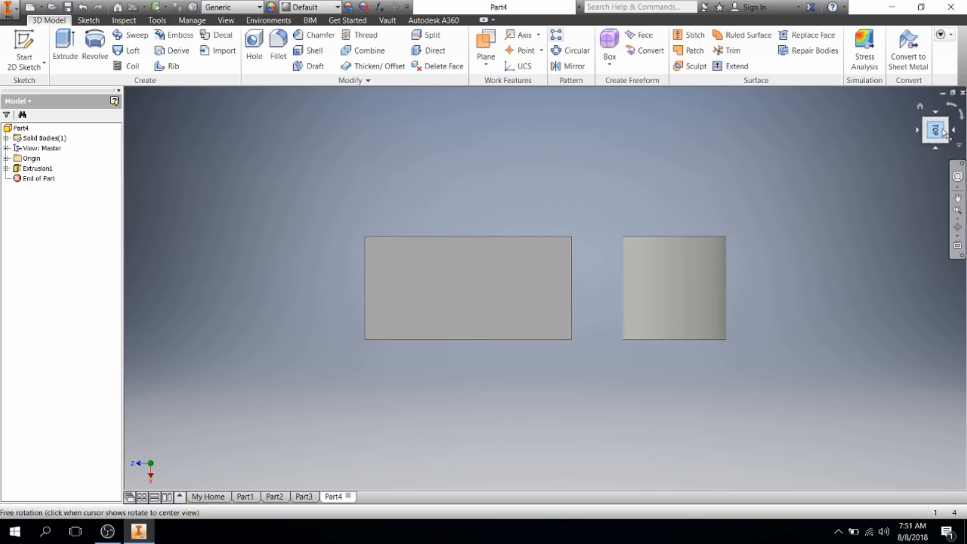
{"action": "left_click", "coordinate": [935, 148]}
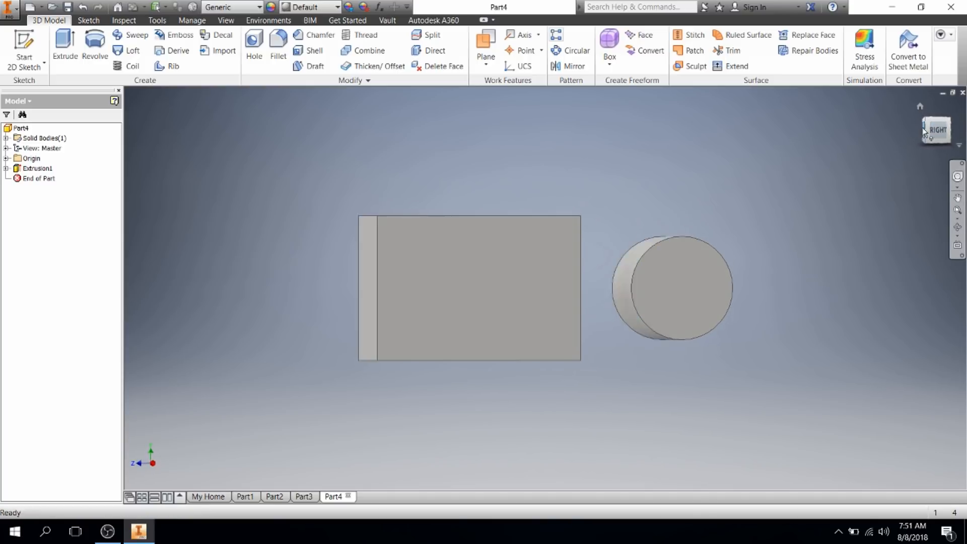
{"action": "left_click", "coordinate": [919, 130]}
{"action": "left_click", "coordinate": [954, 131]}
{"action": "left_click", "coordinate": [954, 131]}
{"action": "left_click", "coordinate": [954, 128]}
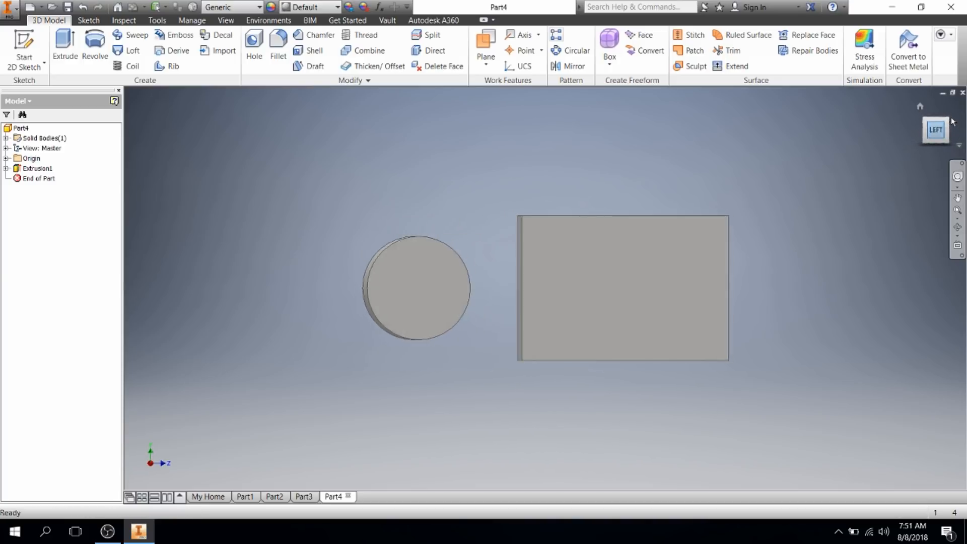
{"action": "left_click", "coordinate": [954, 108]}
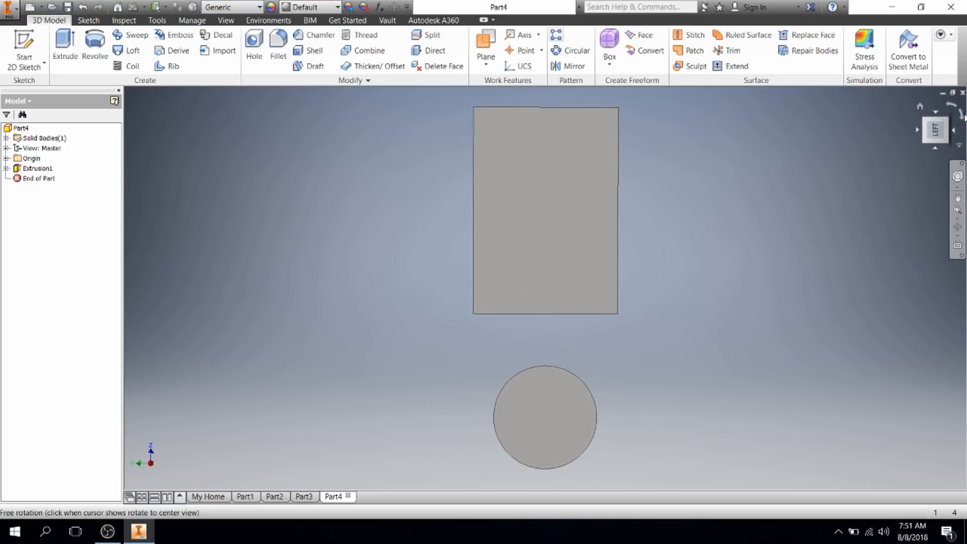
{"action": "left_click", "coordinate": [962, 116]}
{"action": "left_click", "coordinate": [952, 106]}
{"action": "left_click", "coordinate": [961, 117]}
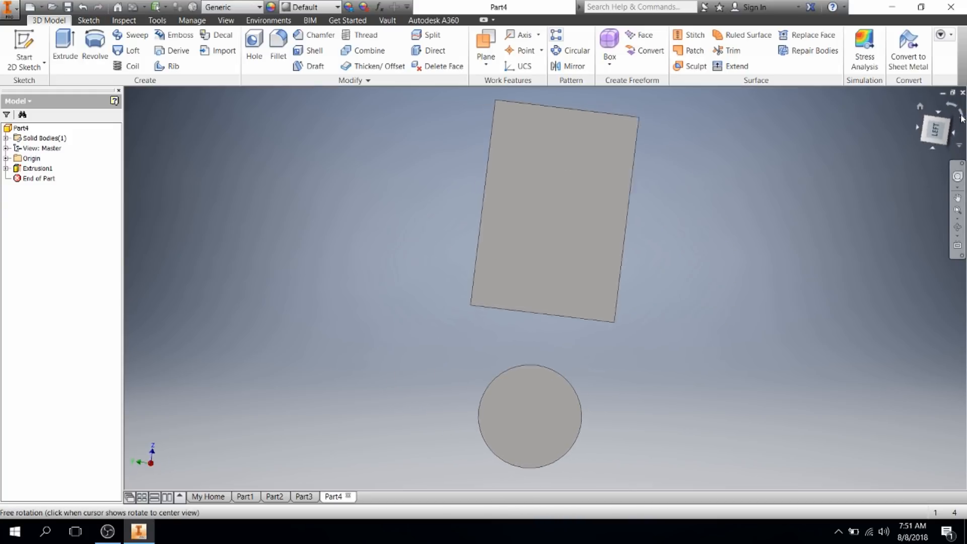
{"action": "left_click", "coordinate": [958, 228]}
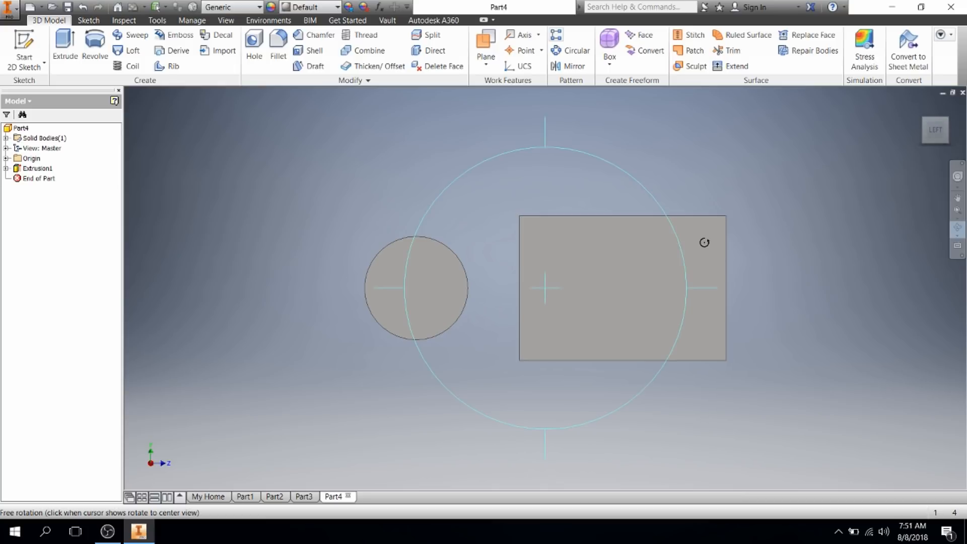
{"action": "left_click_drag", "start_coordinate": [630, 264], "coordinate": [652, 198]}
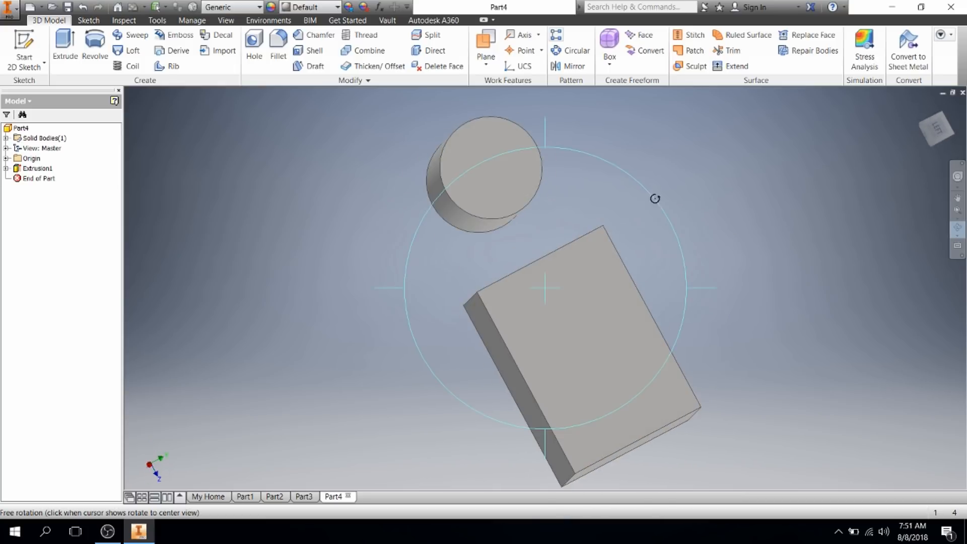
{"action": "left_click_drag", "start_coordinate": [612, 275], "coordinate": [733, 268]}
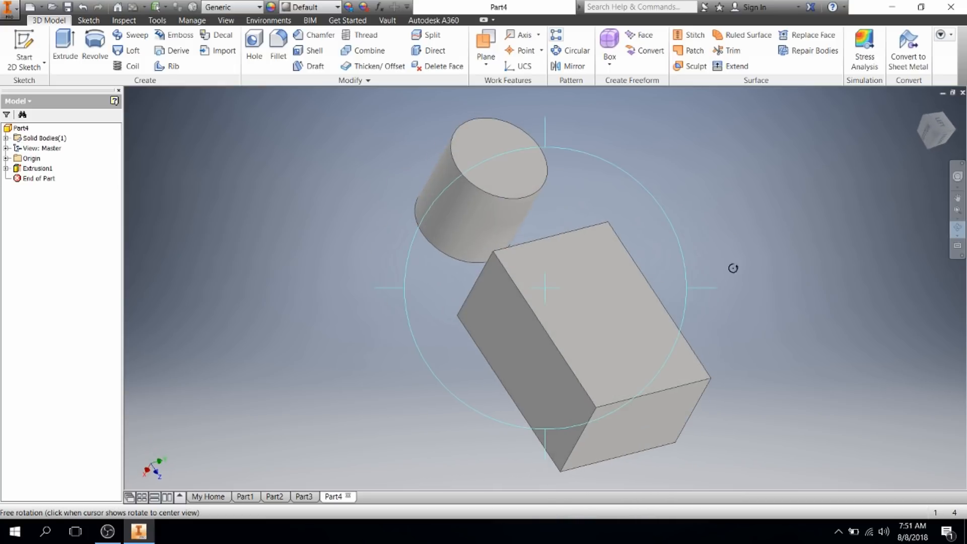
{"action": "key", "text": "Escape"}
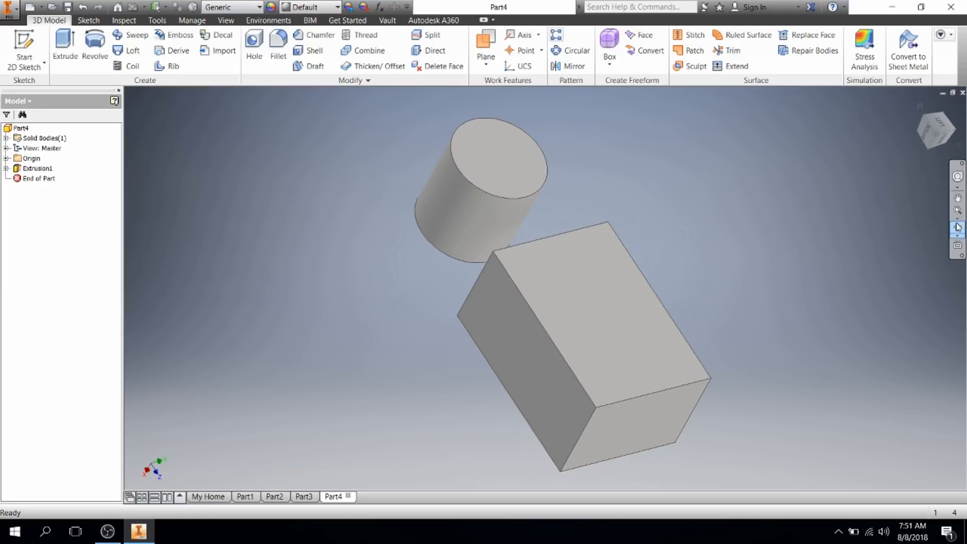
{"action": "left_click", "coordinate": [921, 108]}
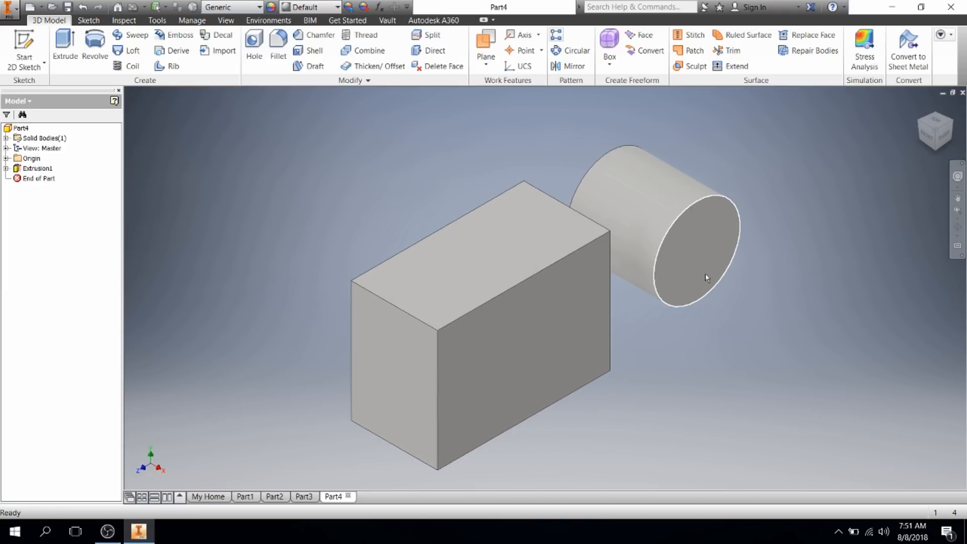